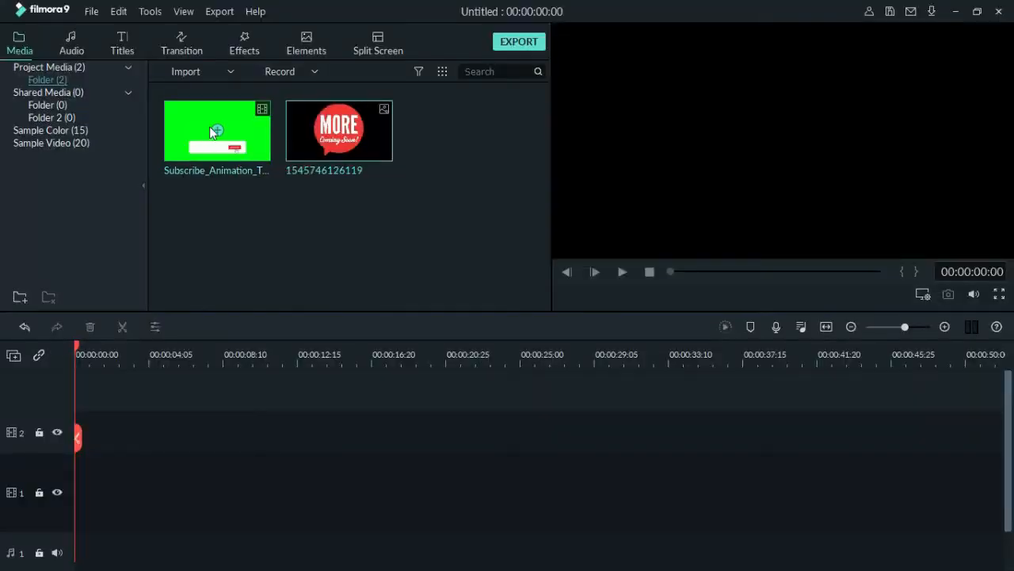
# Place the green-screen subscribe animation at the start of video track 2 and preview it up to 00:00:02:00
pyautogui.moveTo(148, 385); pyautogui.dragTo(71, 438)
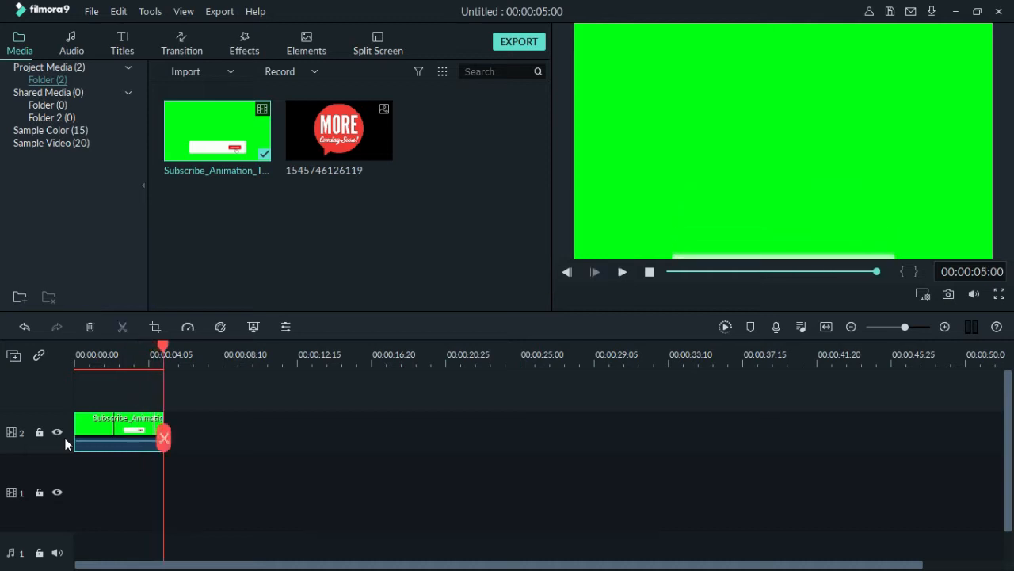
pyautogui.press('space')
pyautogui.press('space')
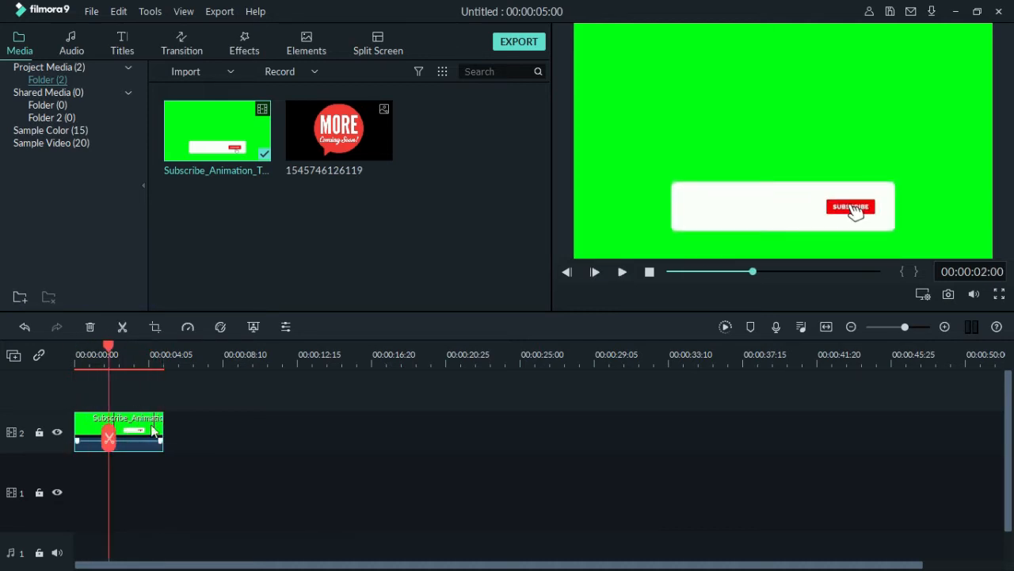
pyautogui.doubleClick(132, 430)
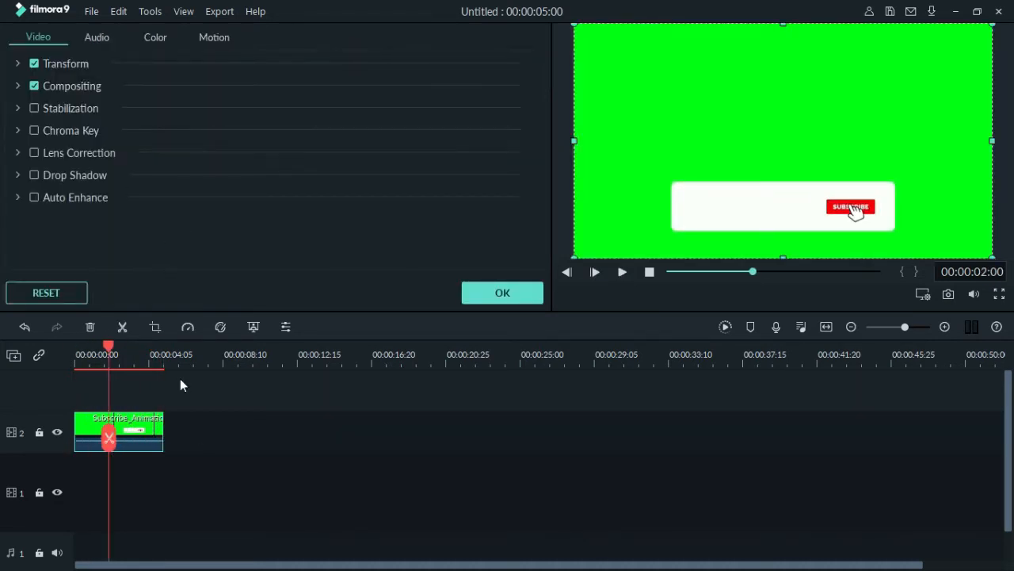
pyautogui.click(495, 299)
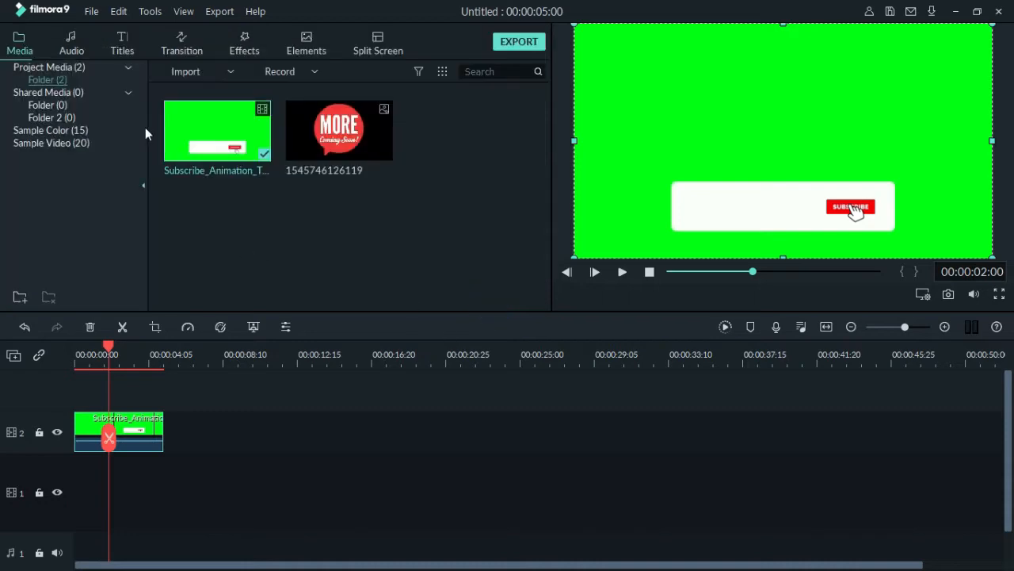
# Import the Free_Sample_By_Wix (1).jpg logo and place it at the start of track 3, above the subscribe animation
pyautogui.click(233, 71)
pyautogui.click(238, 92)
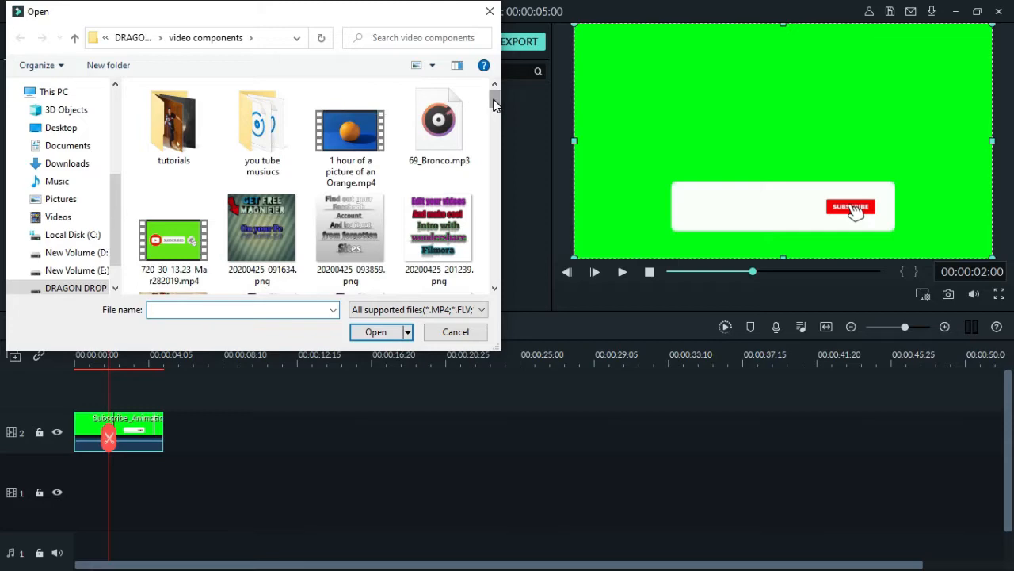
pyautogui.moveTo(495, 101); pyautogui.dragTo(495, 136)
pyautogui.doubleClick(438, 139)
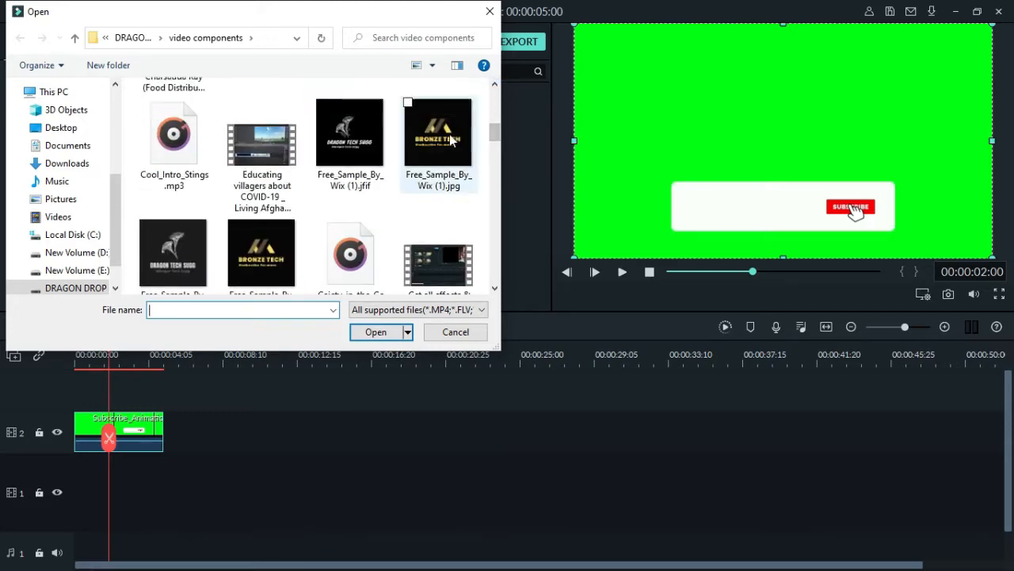
pyautogui.moveTo(480, 138); pyautogui.dragTo(66, 399)
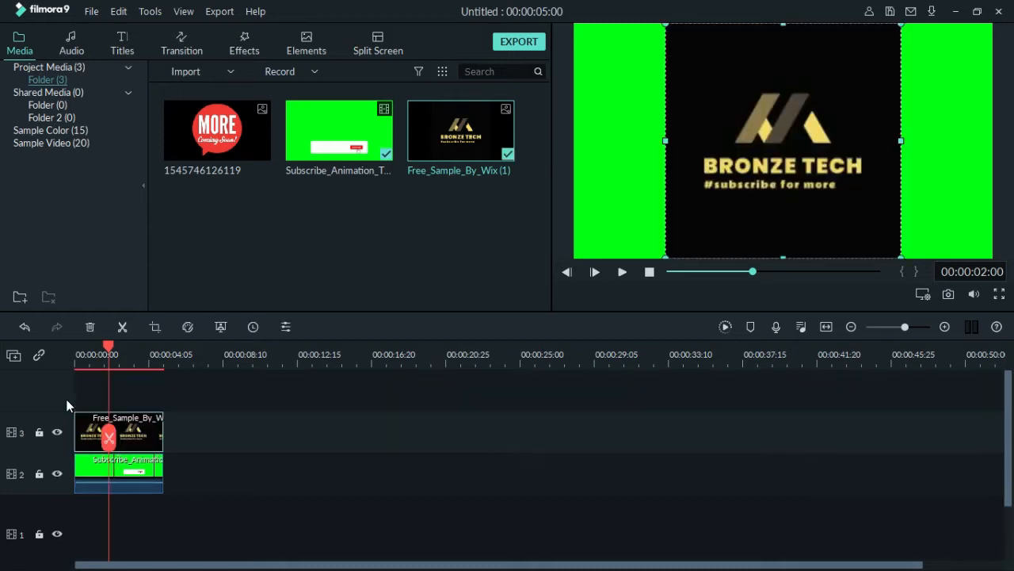
# Shrink the Bronze Tech logo and fit it inside the left end of the white subscribe bar
pyautogui.doubleClick(131, 426)
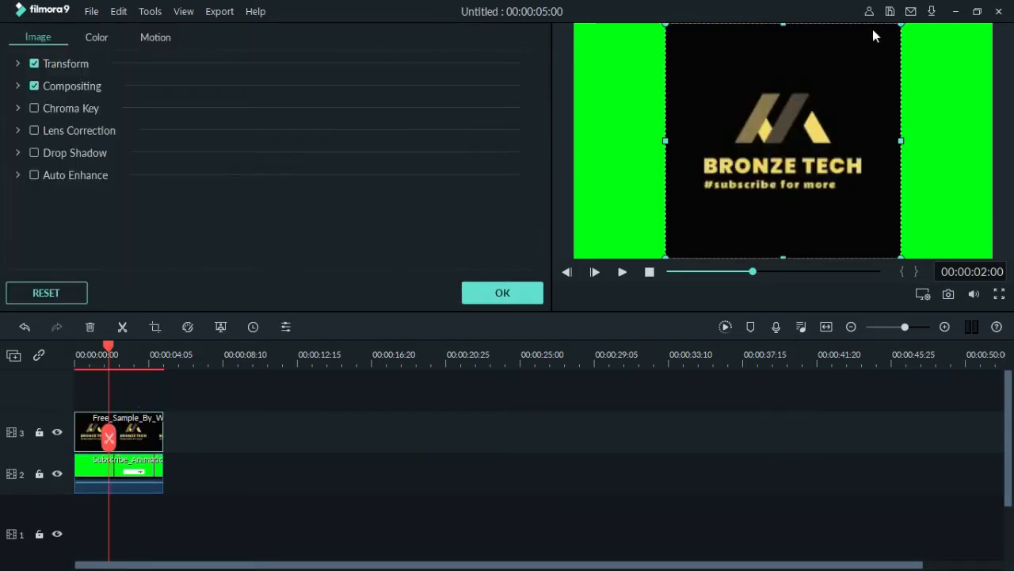
pyautogui.moveTo(901, 26); pyautogui.dragTo(700, 204)
pyautogui.click(734, 102)
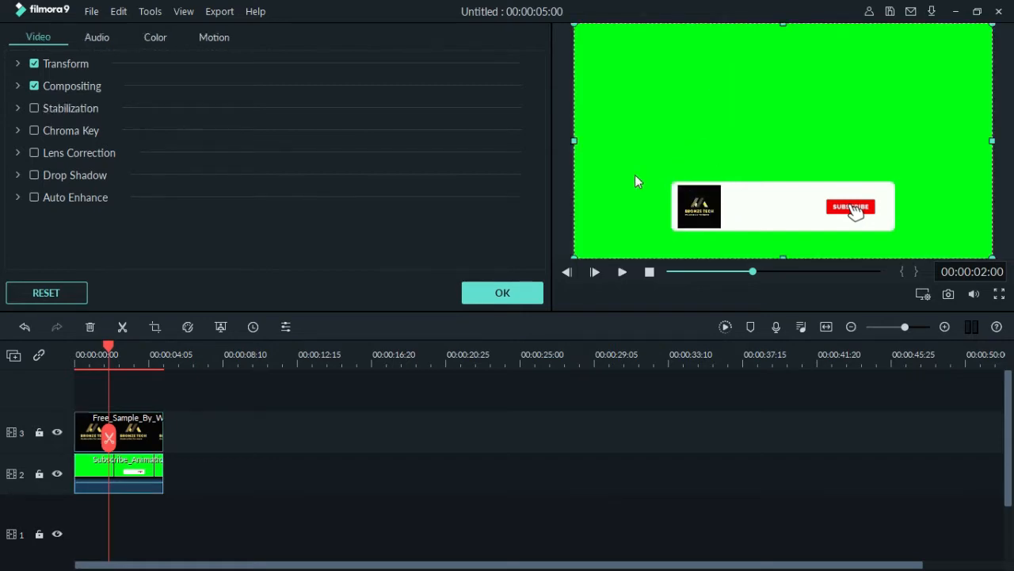
pyautogui.click(523, 293)
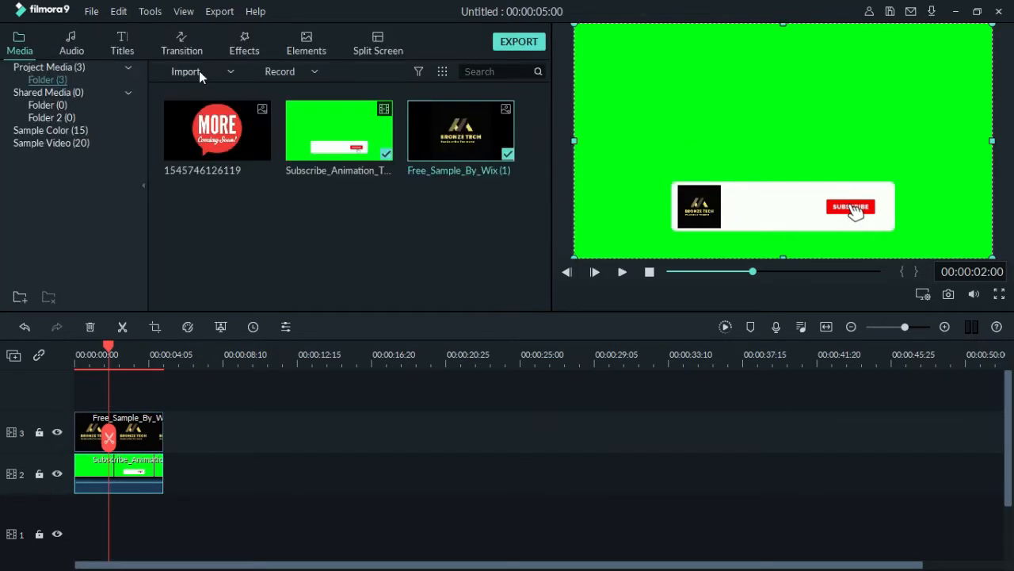
# Add the Lower Third 3 title and place it at the start of track 4, above the logo clip
pyautogui.click(122, 43)
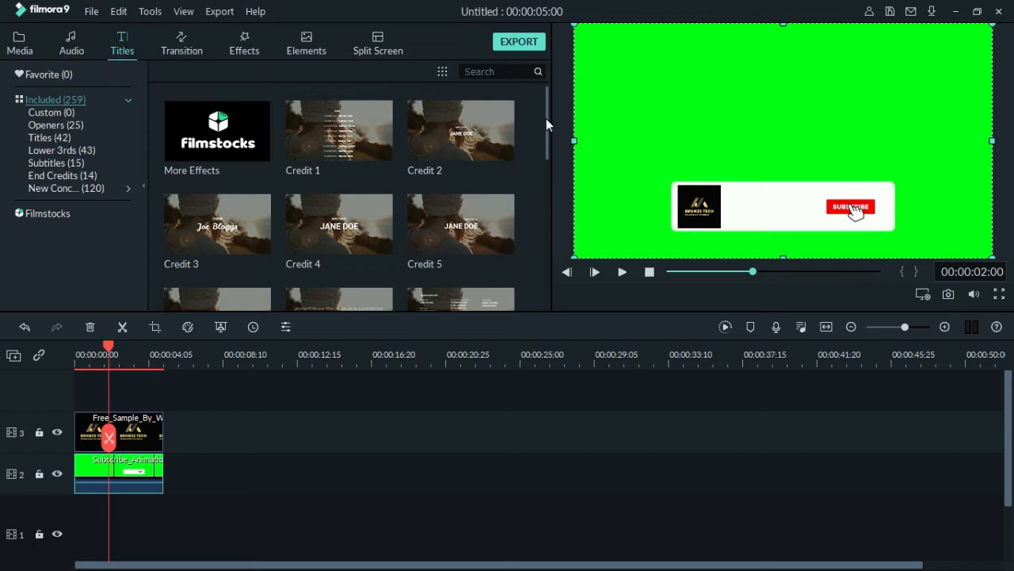
pyautogui.moveTo(546, 118)
pyautogui.mouseDown()
pyautogui.moveTo(548, 196)
pyautogui.moveTo(533, 132)
pyautogui.mouseUp()
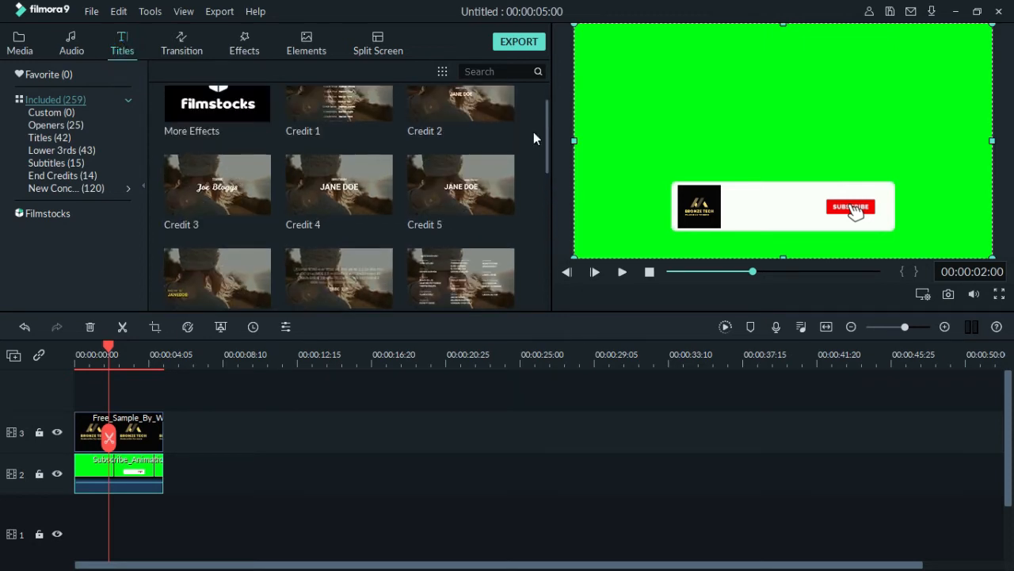
pyautogui.click(546, 138)
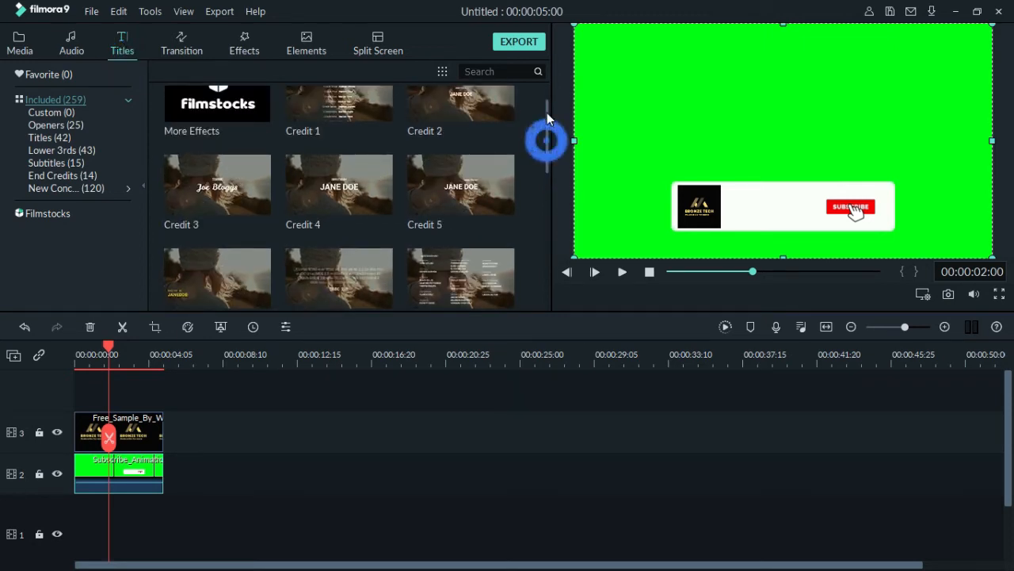
pyautogui.click(48, 149)
pyautogui.click(218, 226)
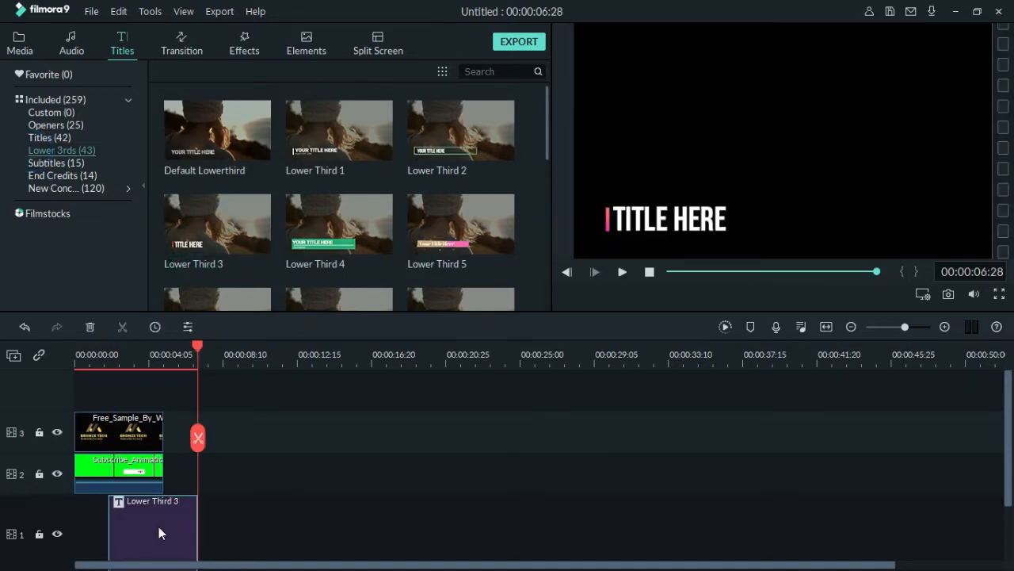
pyautogui.moveTo(135, 555); pyautogui.dragTo(89, 372)
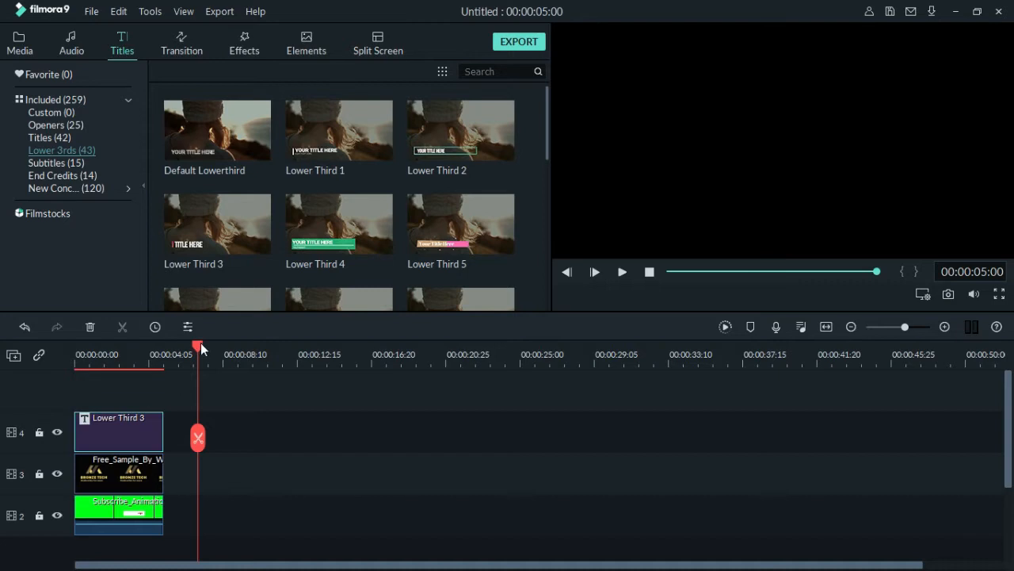
# Preview up to 00:00:01:29 and move the title text onto the white bar between the logo and the subscribe button
pyautogui.press('space')
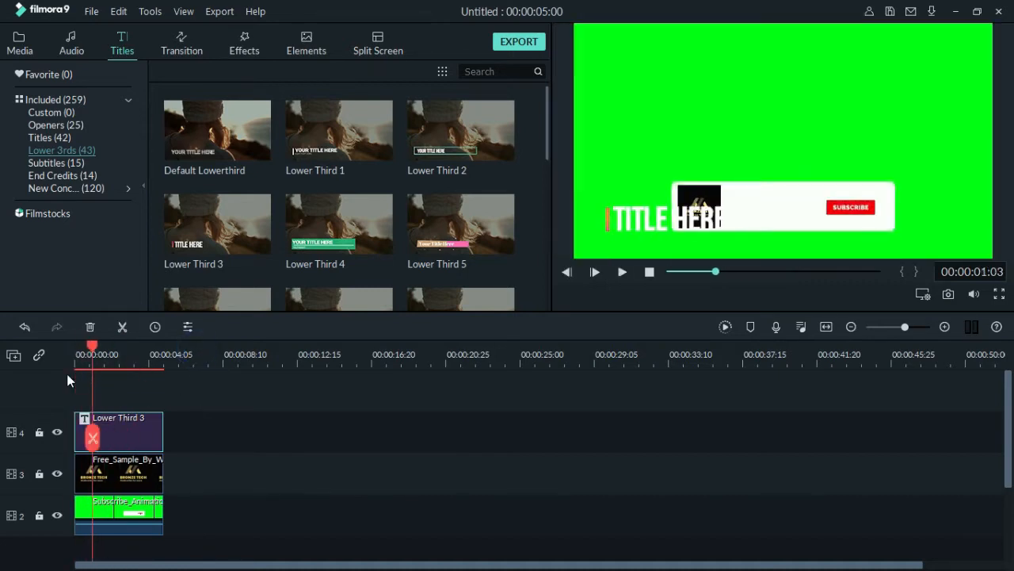
pyautogui.press('space')
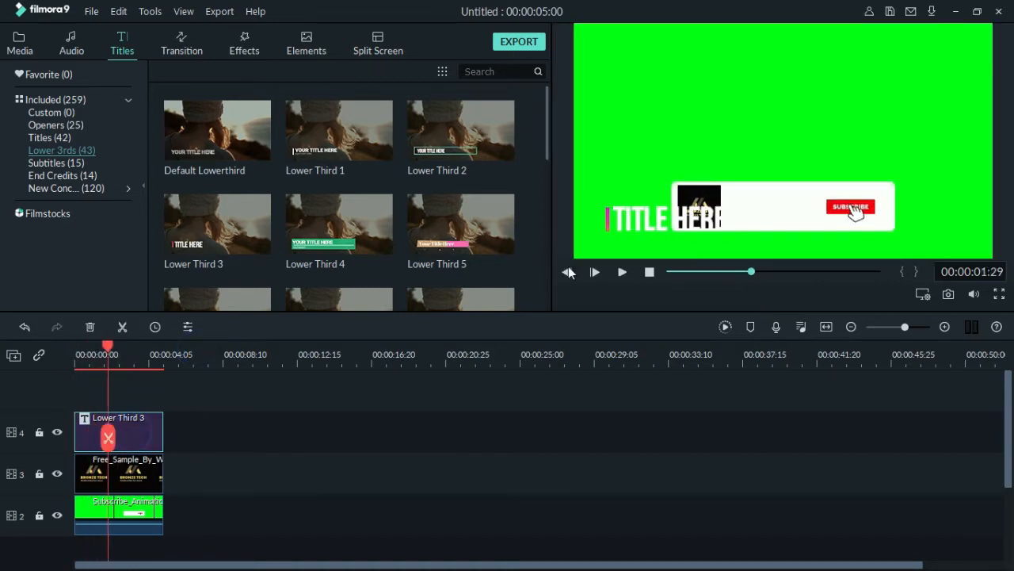
pyautogui.doubleClick(662, 212)
pyautogui.click(640, 222)
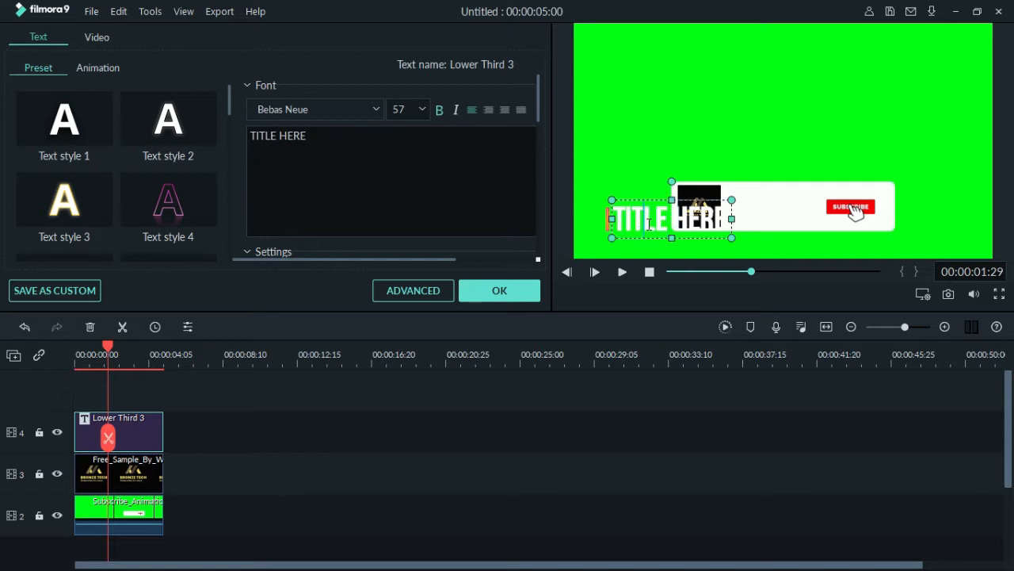
pyautogui.moveTo(636, 239); pyautogui.dragTo(739, 225)
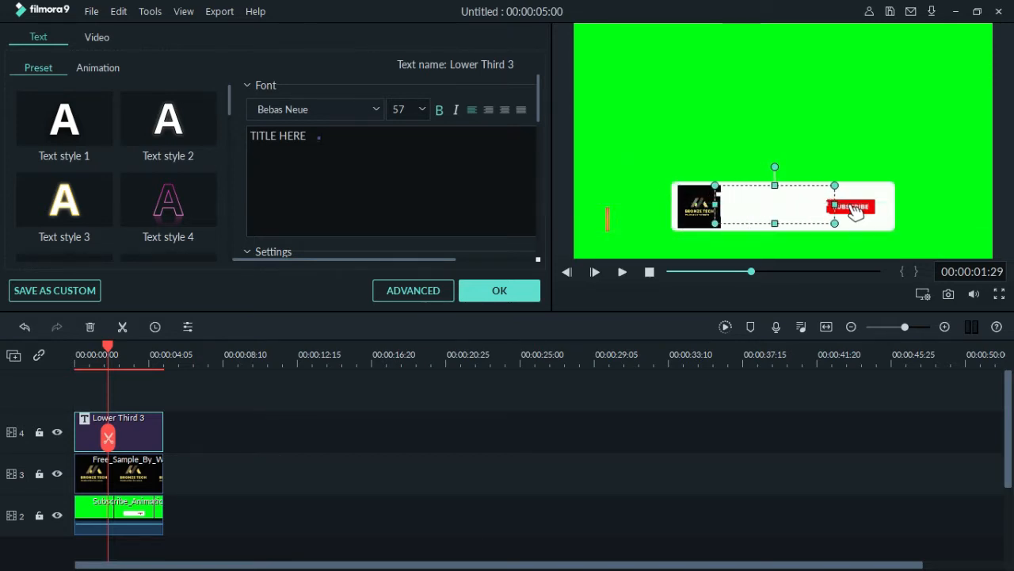
# Clear the placeholder text of the Lower Third 3 title
pyautogui.click(320, 137)
pyautogui.press('BackSpace')
pyautogui.press('BackSpace')
pyautogui.press('BackSpace')
pyautogui.press('BackSpace')
pyautogui.press('BackSpace')
pyautogui.press('BackSpace')
pyautogui.press('BackSpace')
pyautogui.press('BackSpace')
pyautogui.press('BackSpace')
pyautogui.press('BackSpace')
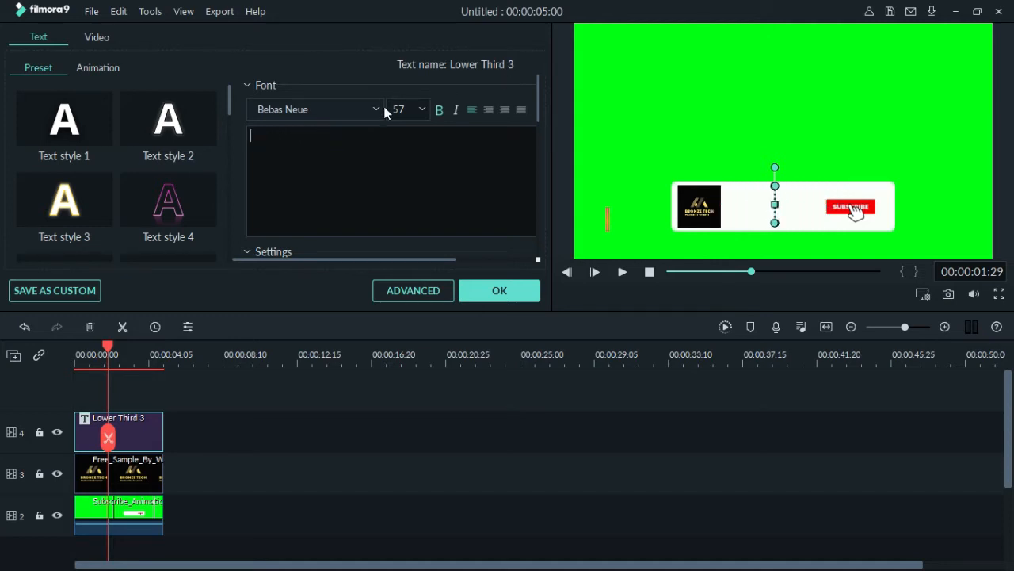
# Set the title's text color to dark red
pyautogui.moveTo(538, 103); pyautogui.dragTo(539, 151)
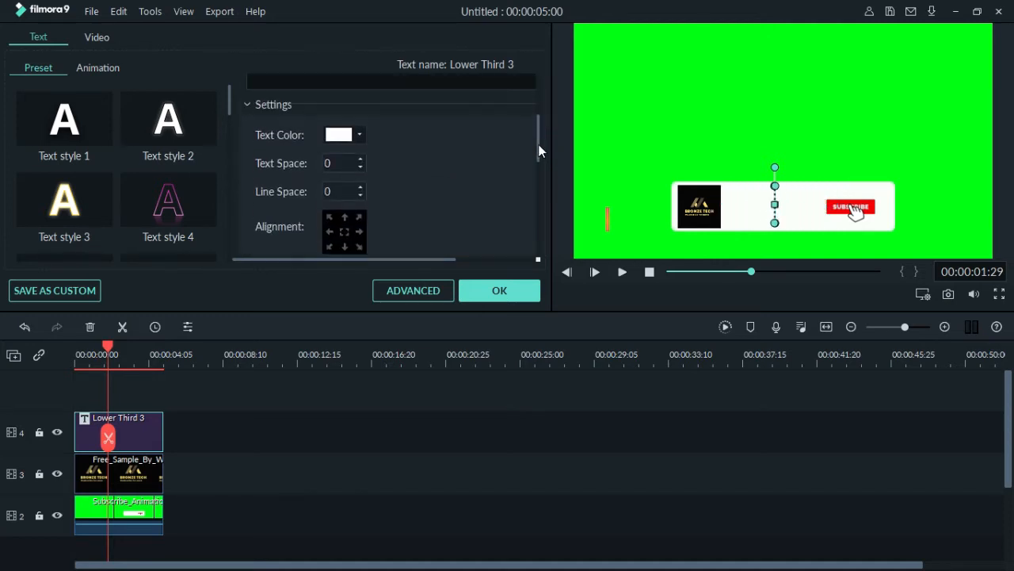
pyautogui.click(359, 136)
pyautogui.click(357, 178)
pyautogui.moveTo(538, 162); pyautogui.dragTo(539, 118)
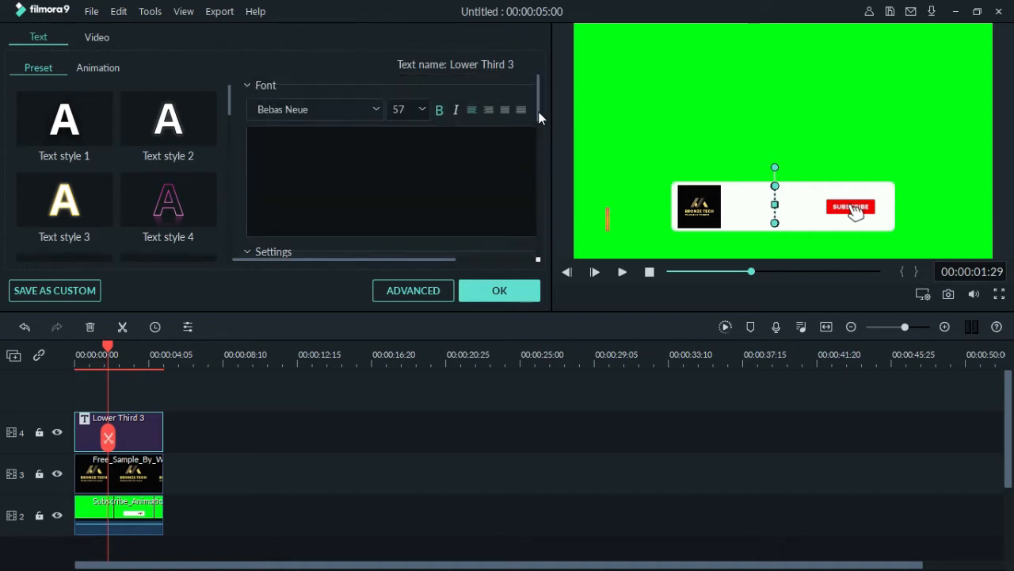
# Enter "drago" as the title text and set its font size to 28
pyautogui.click(369, 161)
pyautogui.write('drago')
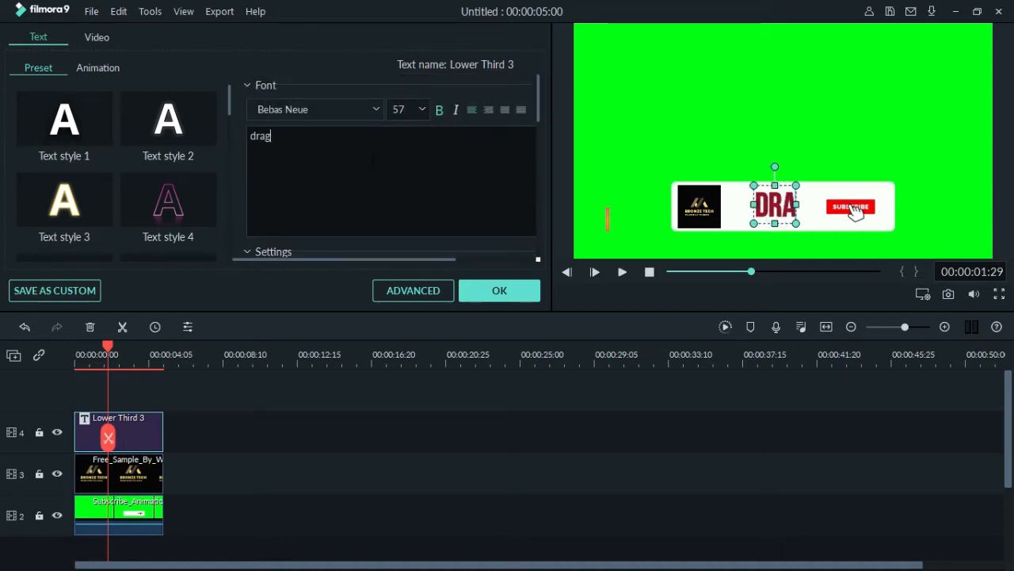
pyautogui.click(423, 109)
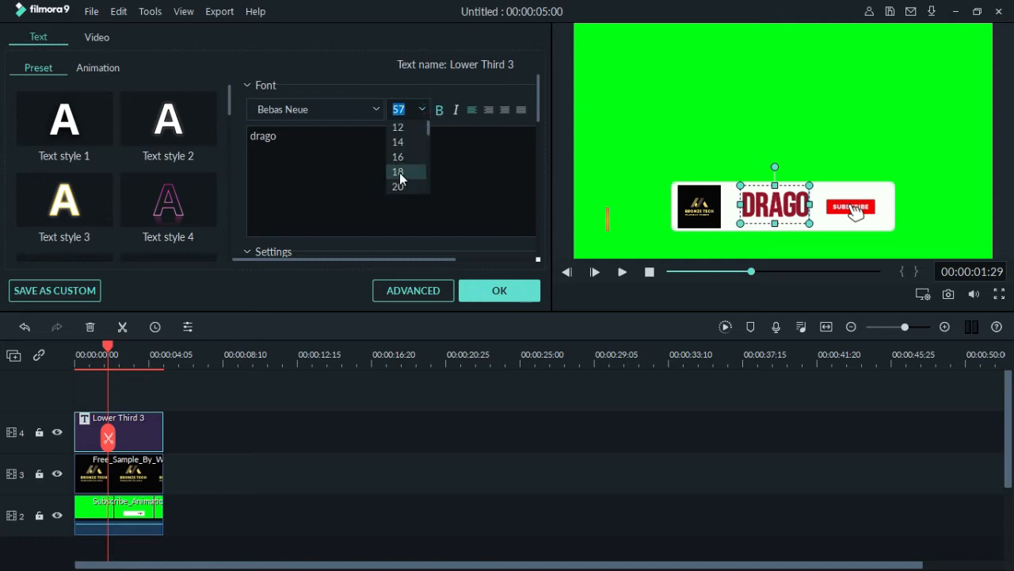
pyautogui.scroll(-1, 400, 175)
pyautogui.click(400, 173)
pyautogui.click(400, 188)
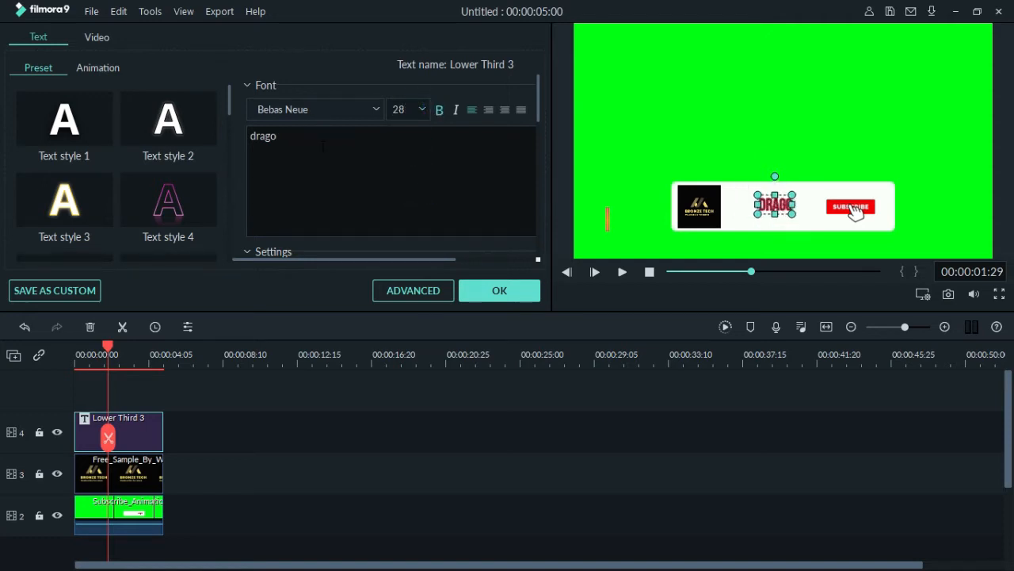
# Replace the title text with "bronze tech" and shift it slightly closer to the logo
pyautogui.write('n t')
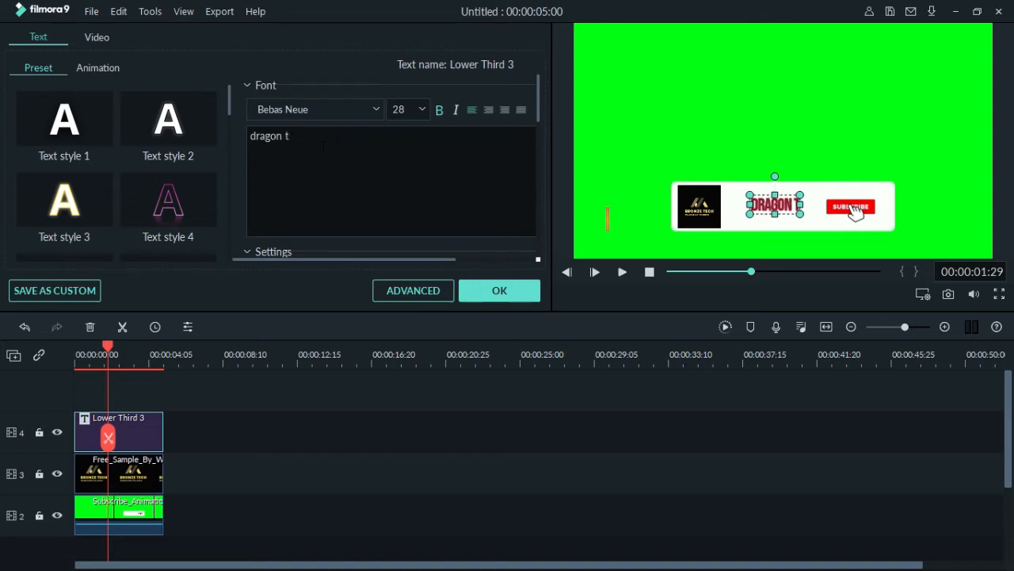
pyautogui.press('BackSpace')
pyautogui.press('BackSpace')
pyautogui.press('BackSpace')
pyautogui.press('BackSpace')
pyautogui.press('BackSpace')
pyautogui.press('BackSpace')
pyautogui.press('BackSpace')
pyautogui.press('BackSpace')
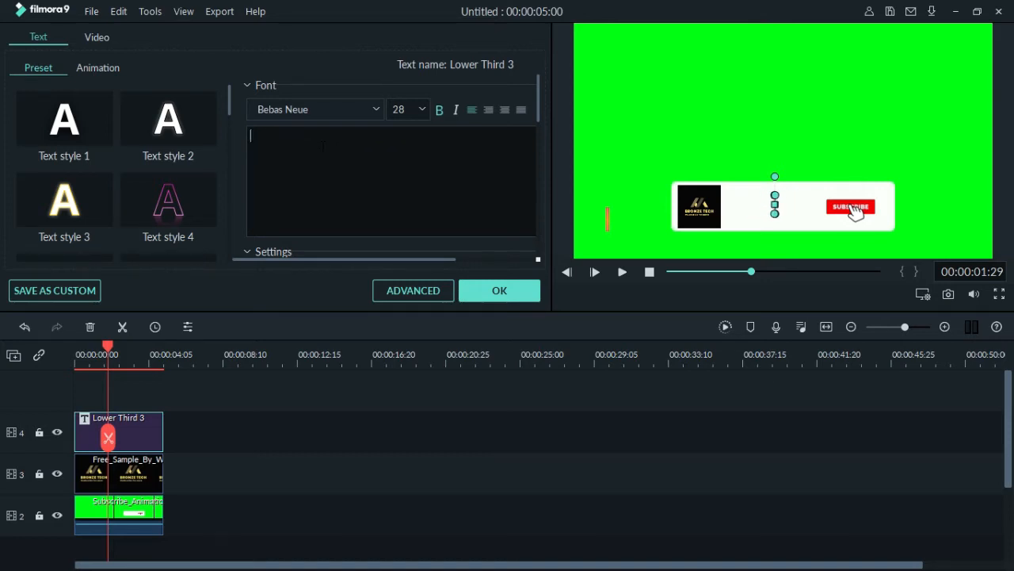
pyautogui.write('bronze')
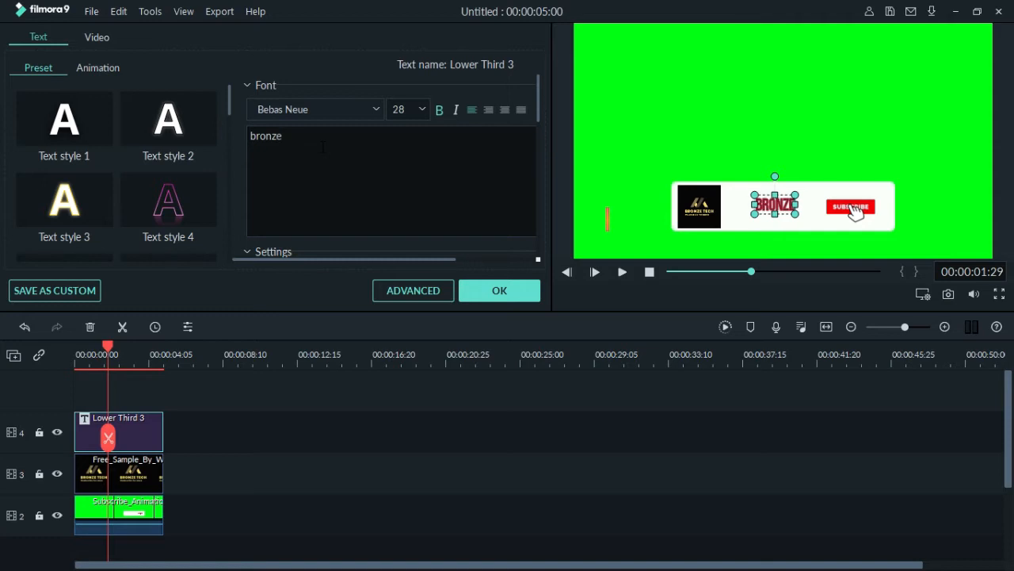
pyautogui.write(' tech')
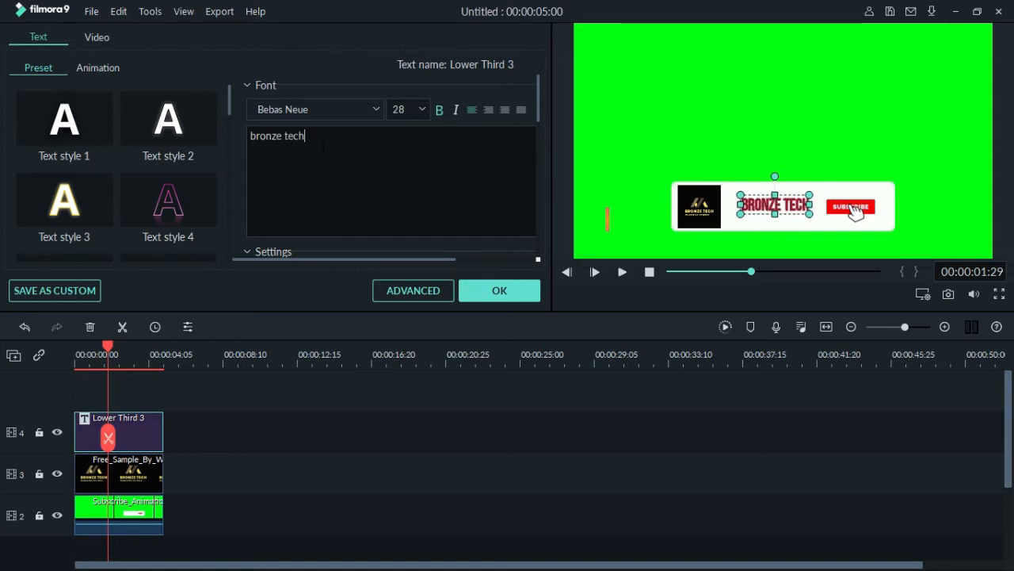
pyautogui.click(486, 290)
pyautogui.moveTo(770, 205); pyautogui.dragTo(754, 206)
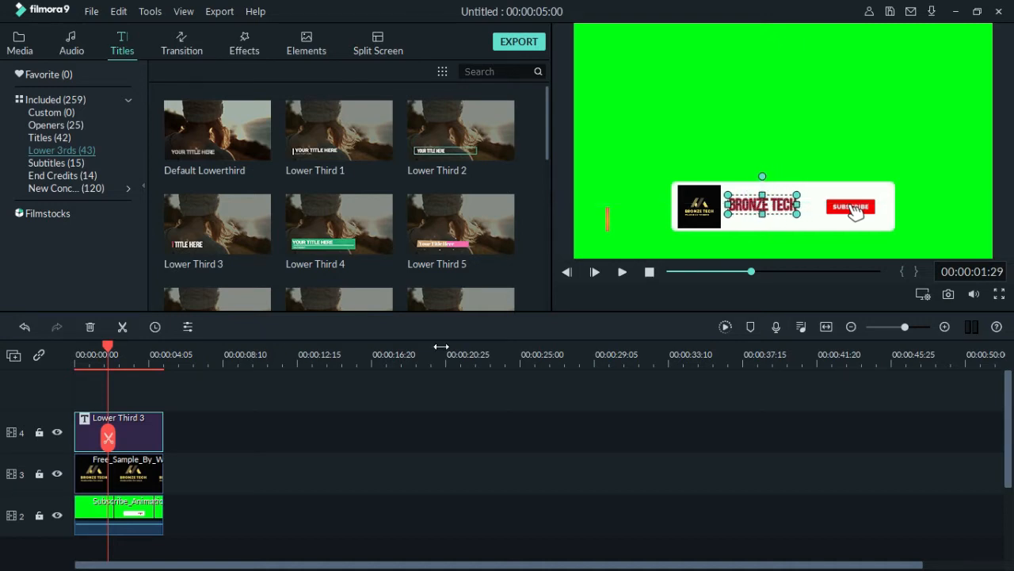
# Play the composition from the start to check how the logo and title line up with the subscribe animation
pyautogui.press('space')
pyautogui.press('space')
pyautogui.moveTo(125, 348); pyautogui.dragTo(76, 352)
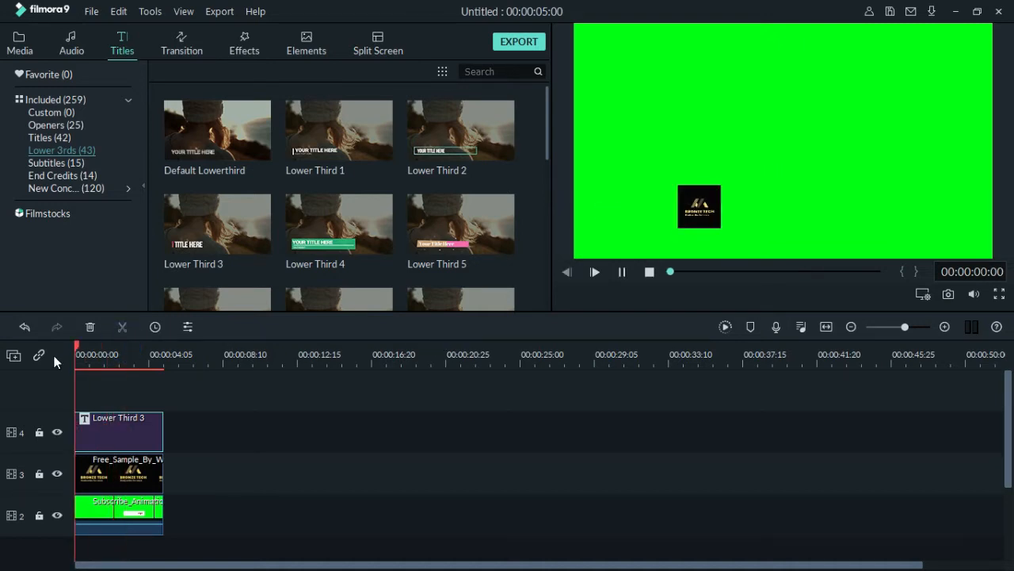
pyautogui.press('space')
pyautogui.press('space')
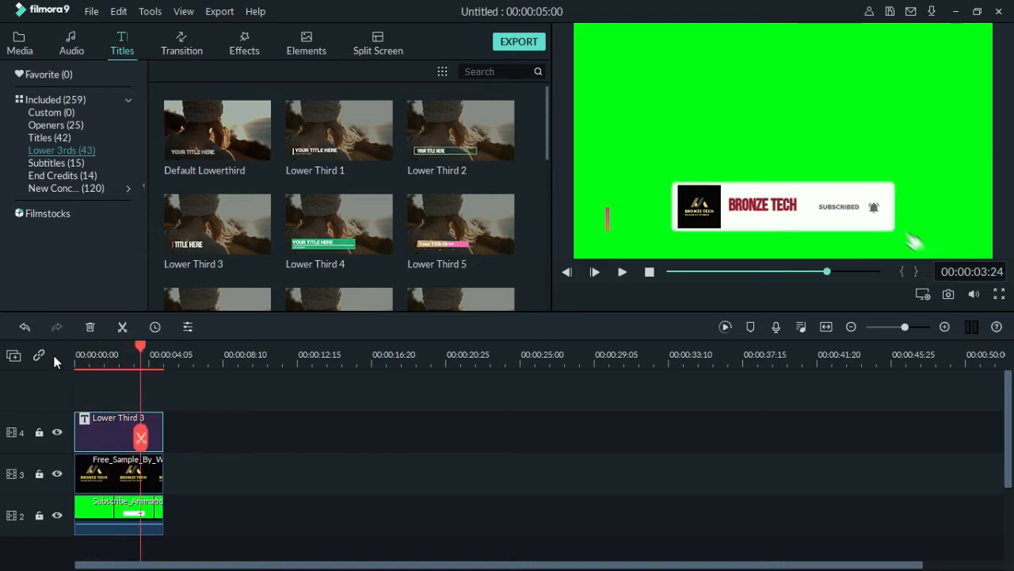
pyautogui.press('space')
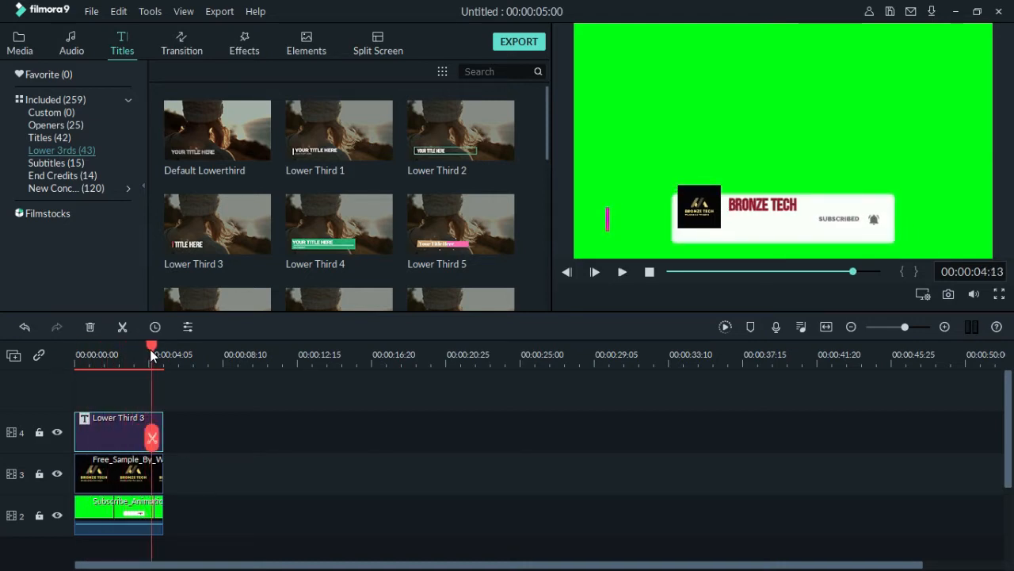
pyautogui.press('space')
pyautogui.press('space')
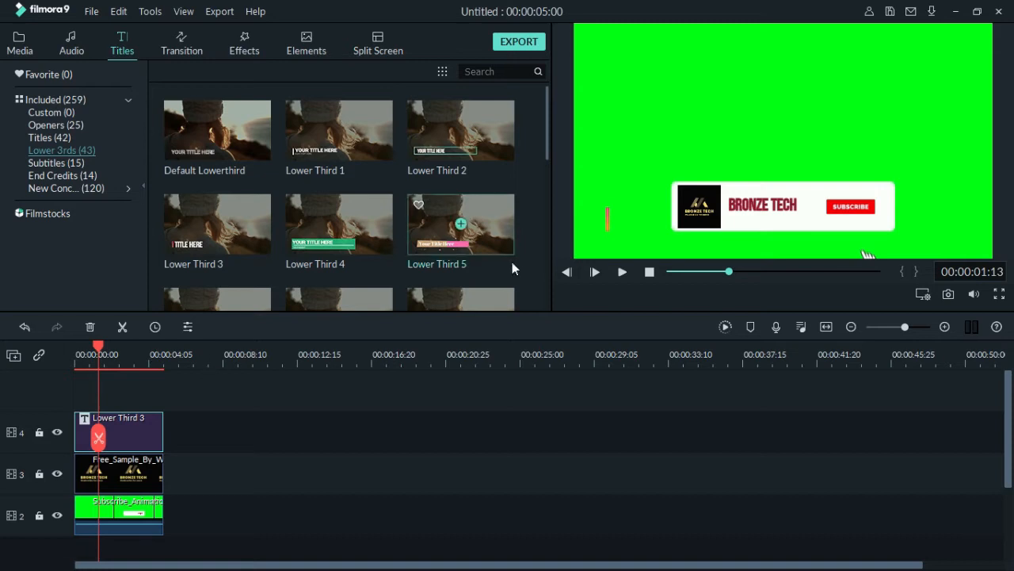
# Move the title's small vertical accent bar out of the video frame
pyautogui.doubleClick(616, 178)
pyautogui.moveTo(617, 178); pyautogui.dragTo(401, 268)
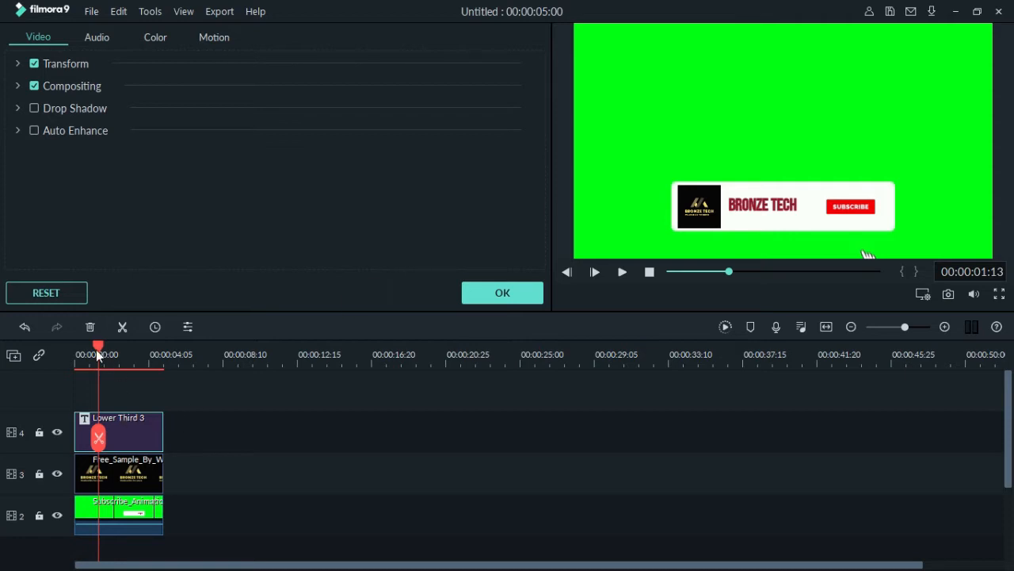
# Apply the Pixelate animation to the "bronze tech" title and trim the title clip's end to 00:00:04:10
pyautogui.moveTo(96, 354); pyautogui.dragTo(111, 354)
pyautogui.doubleClick(134, 423)
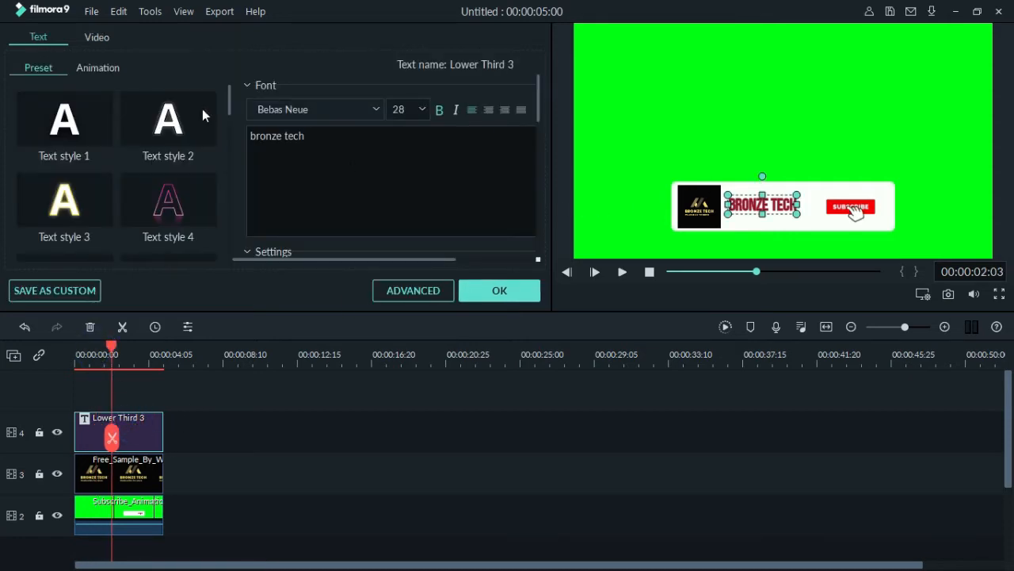
pyautogui.click(107, 70)
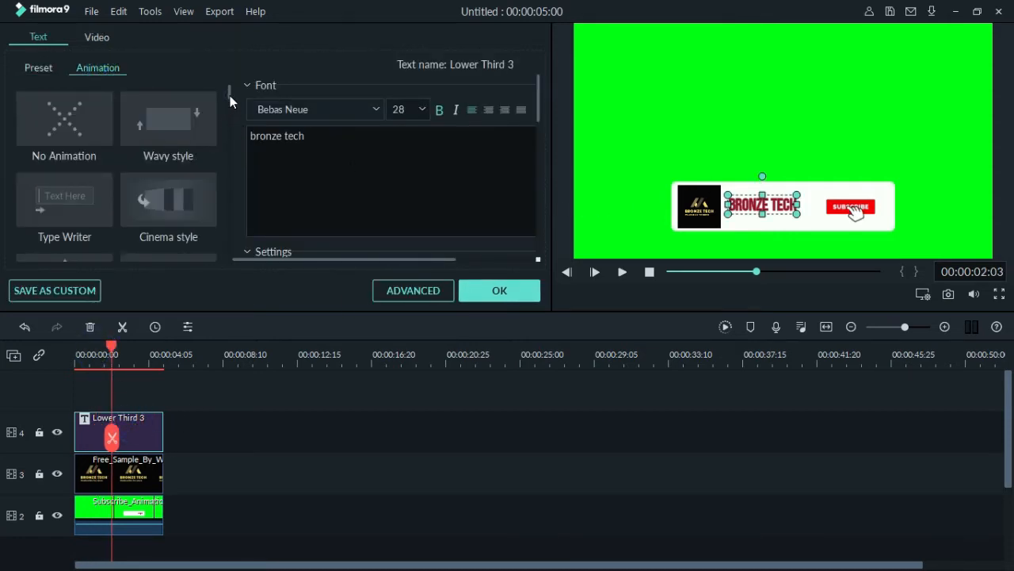
pyautogui.moveTo(230, 95); pyautogui.dragTo(225, 125)
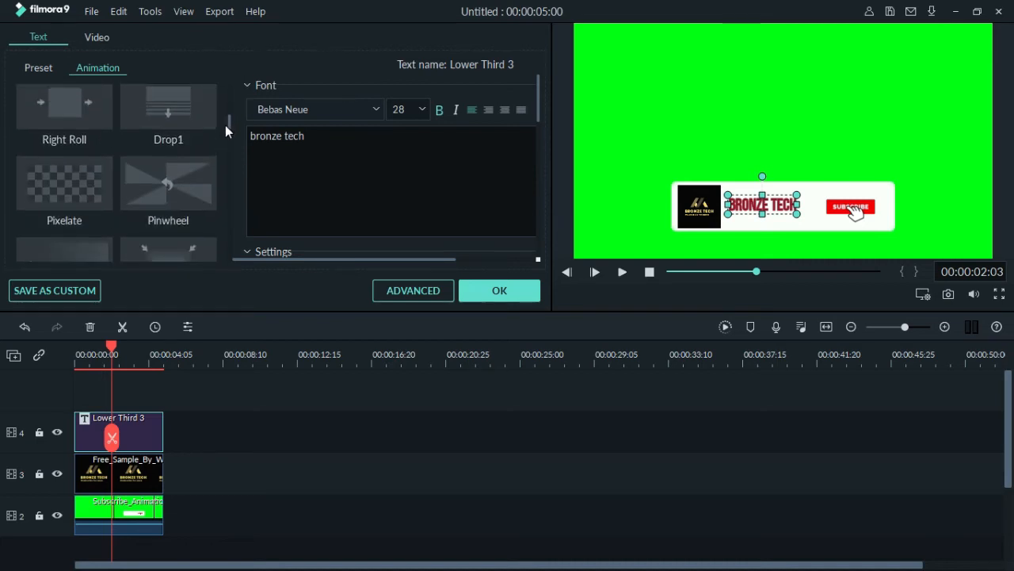
pyautogui.click(63, 187)
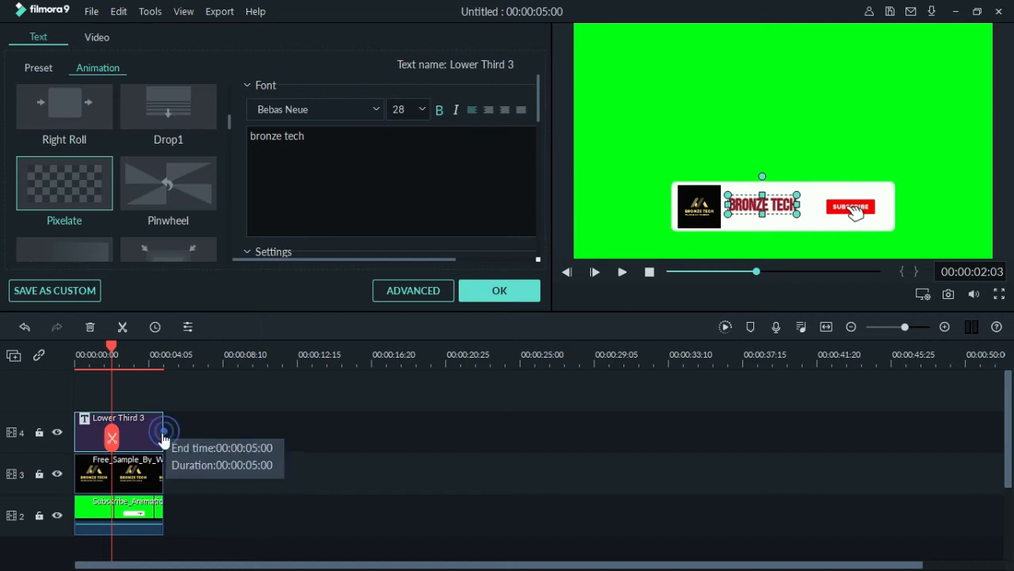
pyautogui.moveTo(164, 436); pyautogui.dragTo(151, 441)
# Apply the Flip Down1 motion to the logo clip and shorten its end to match the title clip
pyautogui.click(139, 476)
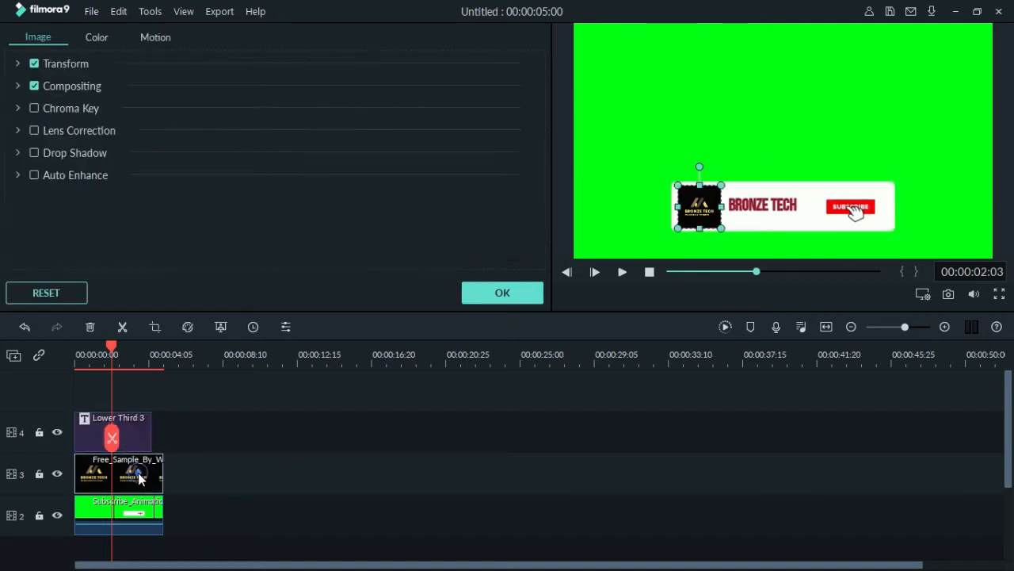
pyautogui.click(154, 40)
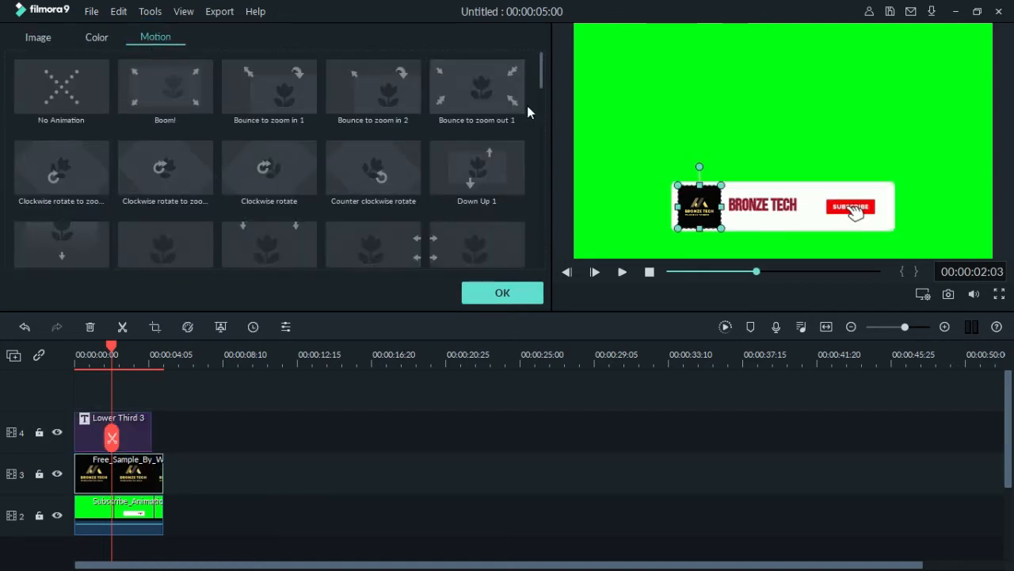
pyautogui.moveTo(538, 77); pyautogui.dragTo(549, 121)
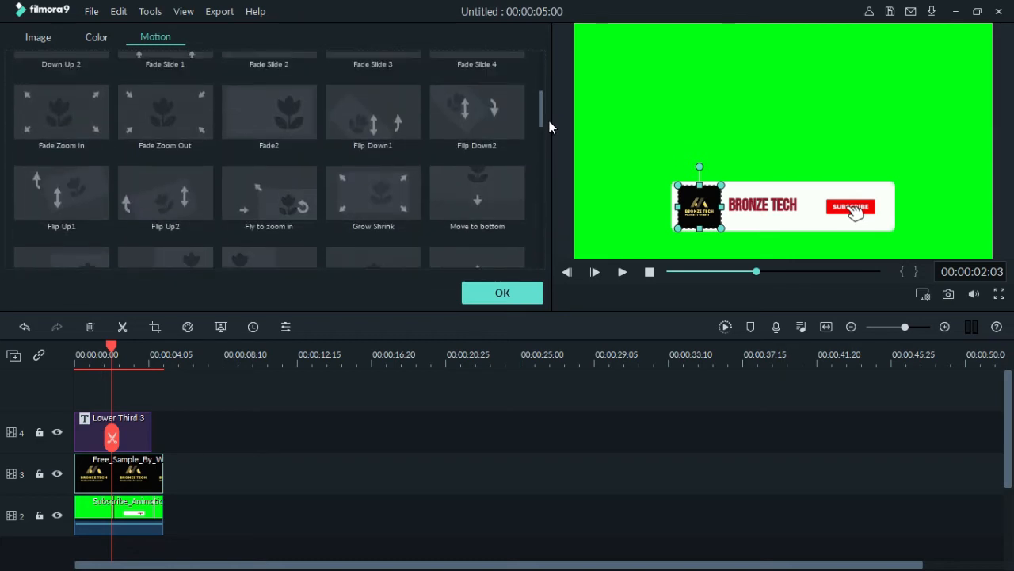
pyautogui.click(347, 113)
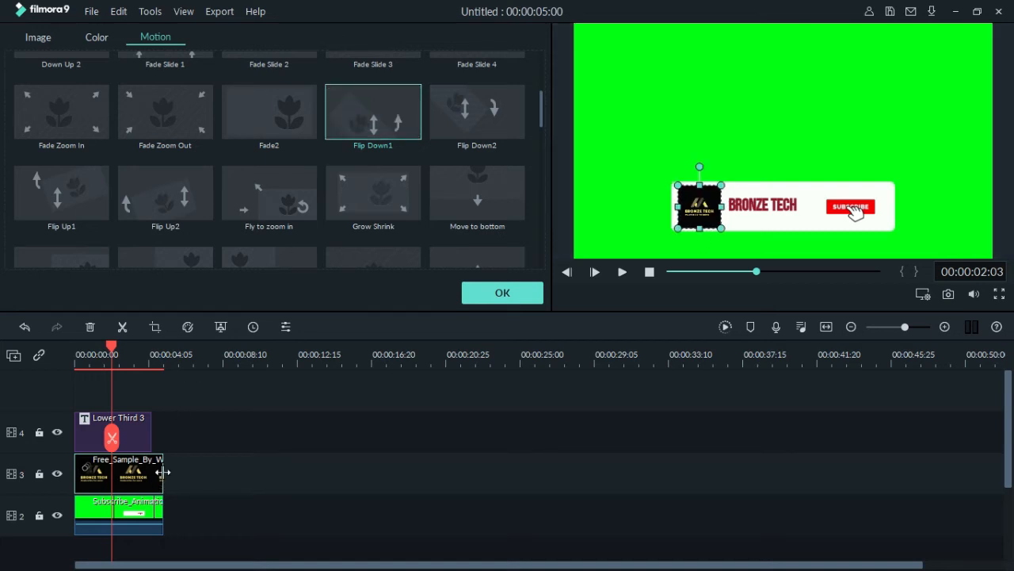
pyautogui.moveTo(162, 472); pyautogui.dragTo(150, 478)
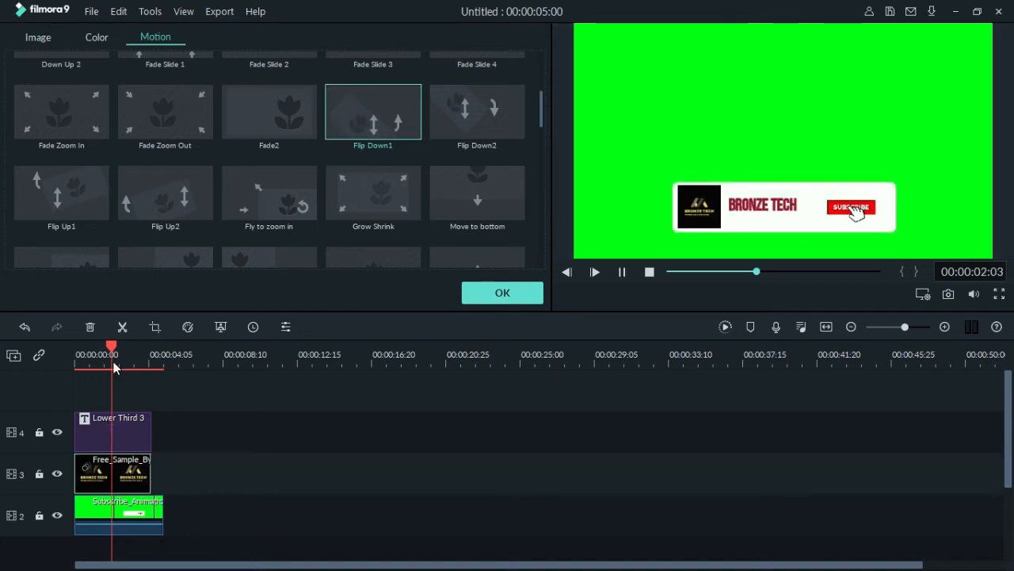
pyautogui.press('space')
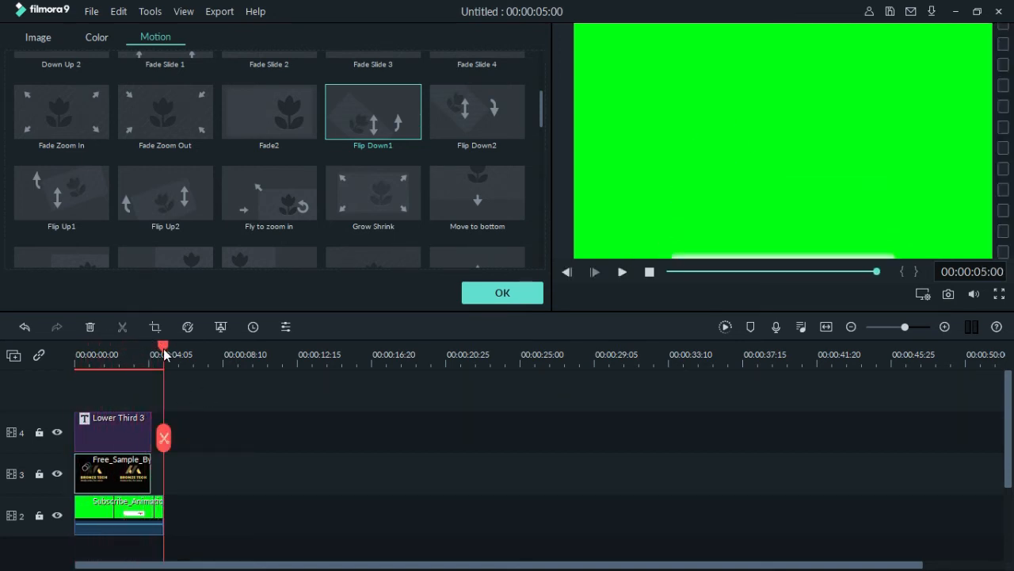
pyautogui.click(491, 292)
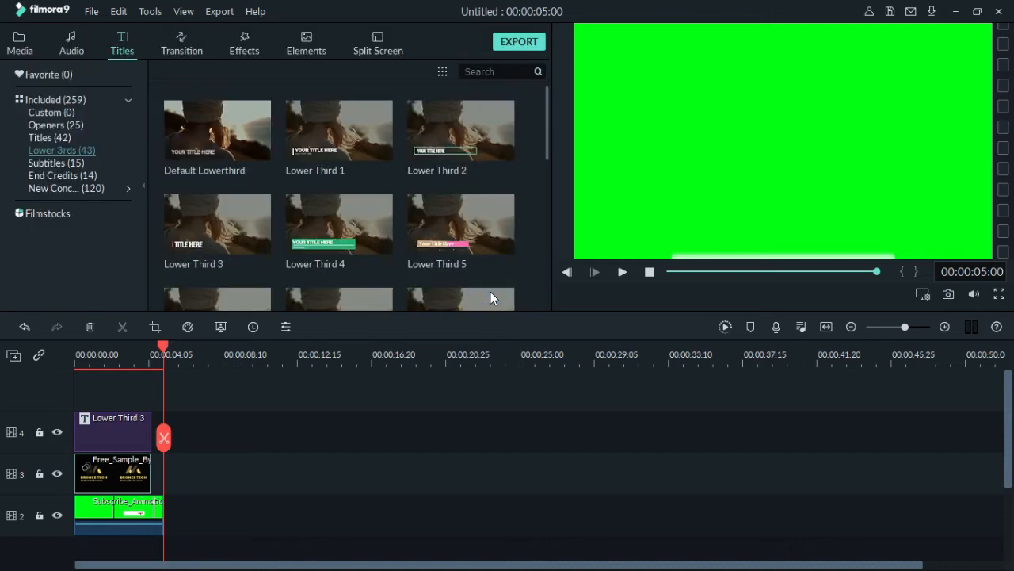
pyautogui.click(44, 52)
pyautogui.moveTo(230, 165); pyautogui.dragTo(74, 469)
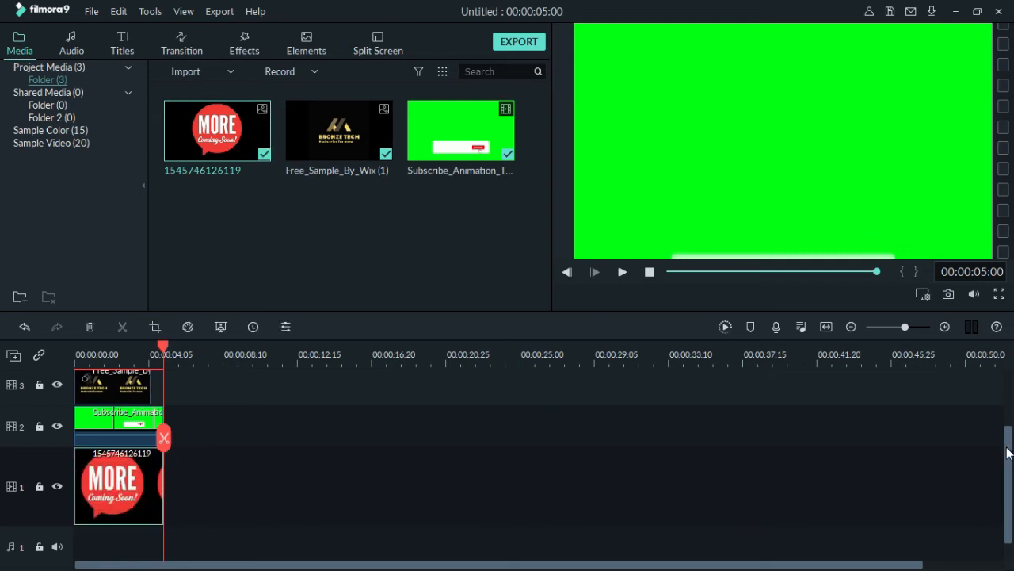
pyautogui.moveTo(1008, 453); pyautogui.dragTo(1003, 423)
pyautogui.press('space')
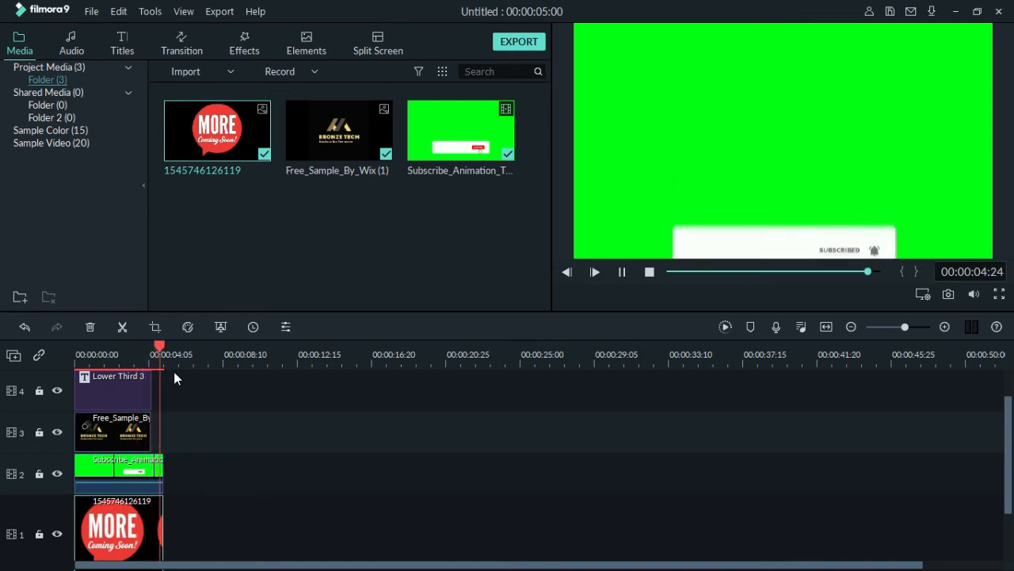
# Enable Chroma Key on the subscribe animation clip to remove its green background
pyautogui.click(85, 357)
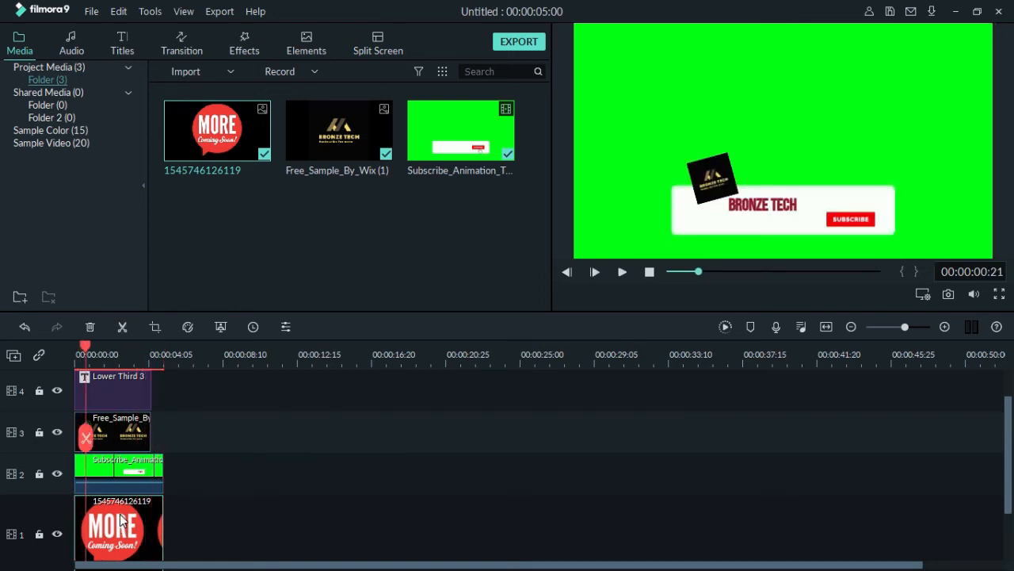
pyautogui.doubleClick(127, 474)
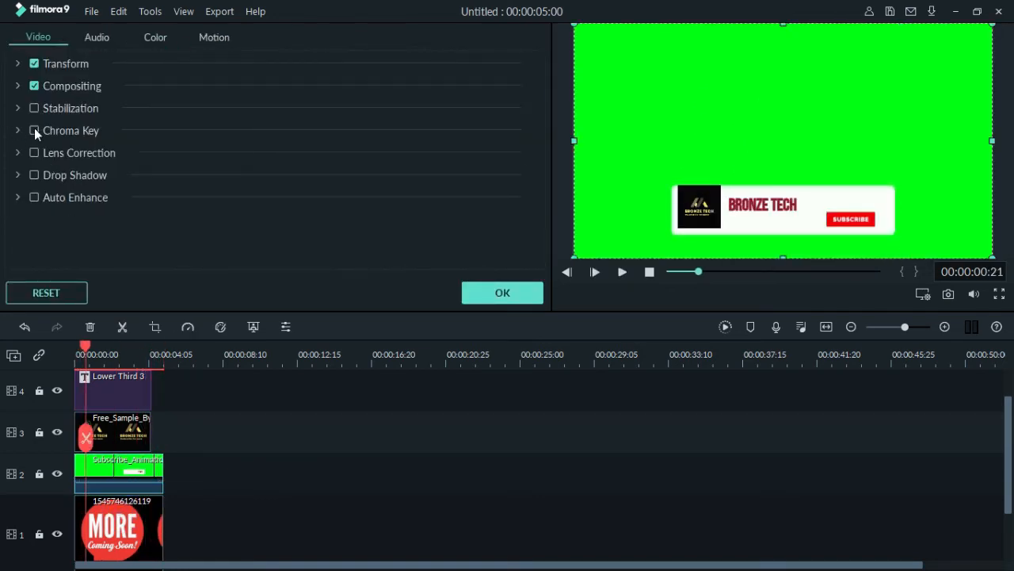
pyautogui.click(33, 130)
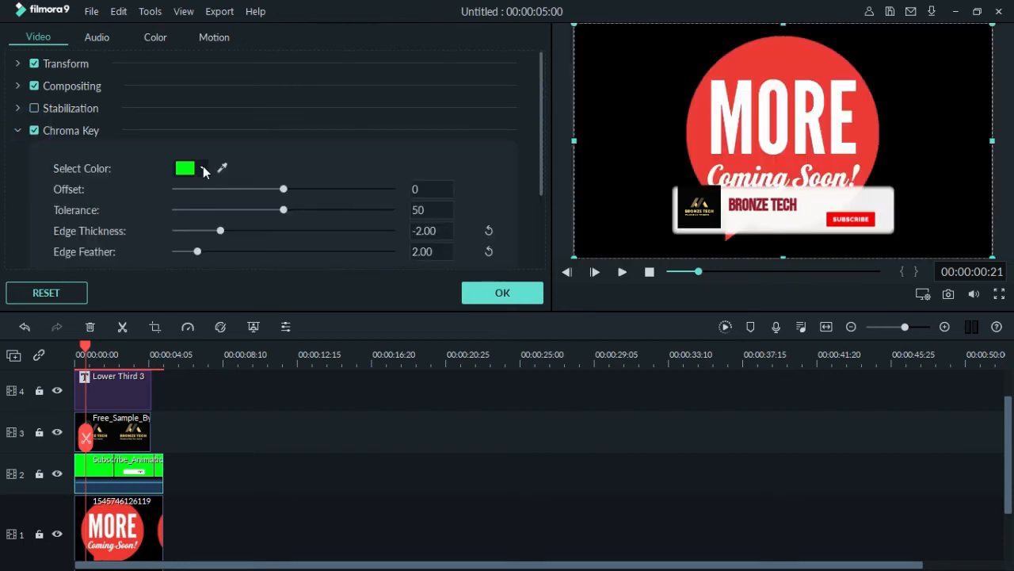
# Play the composition to check how the keyed subscribe bar, logo and title appear over the background image
pyautogui.press('space')
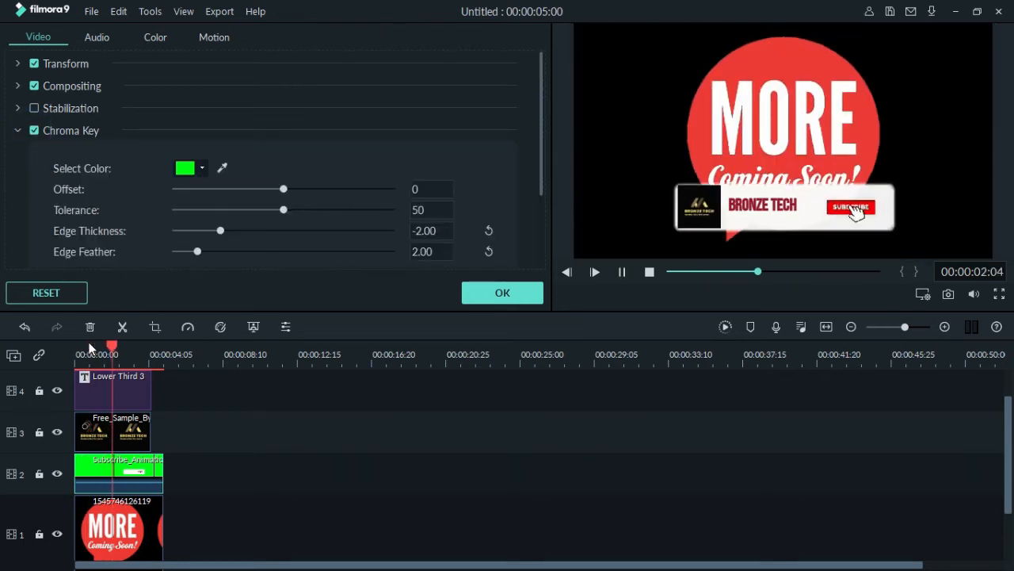
pyautogui.click(144, 427)
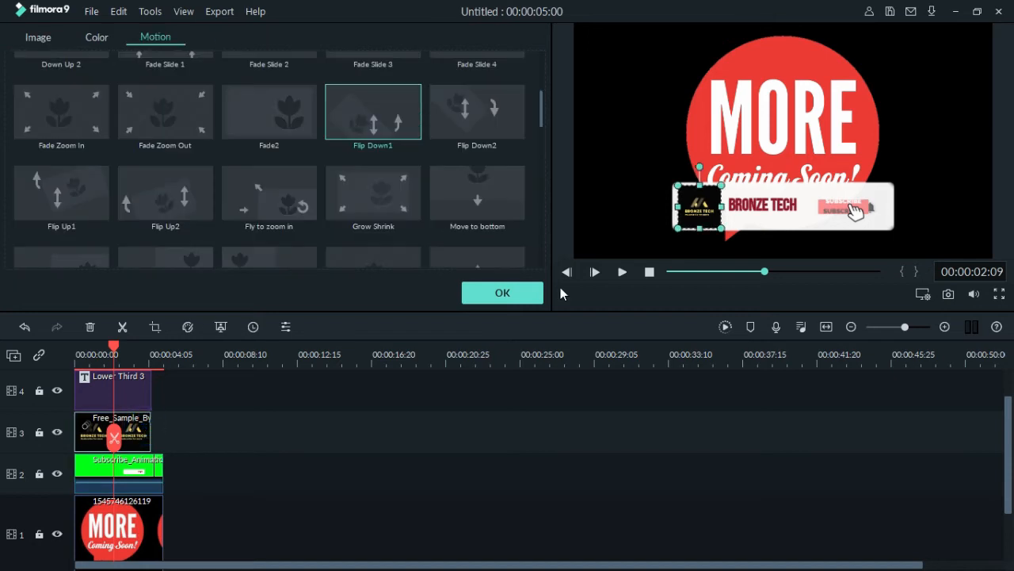
pyautogui.click(790, 206)
pyautogui.click(788, 230)
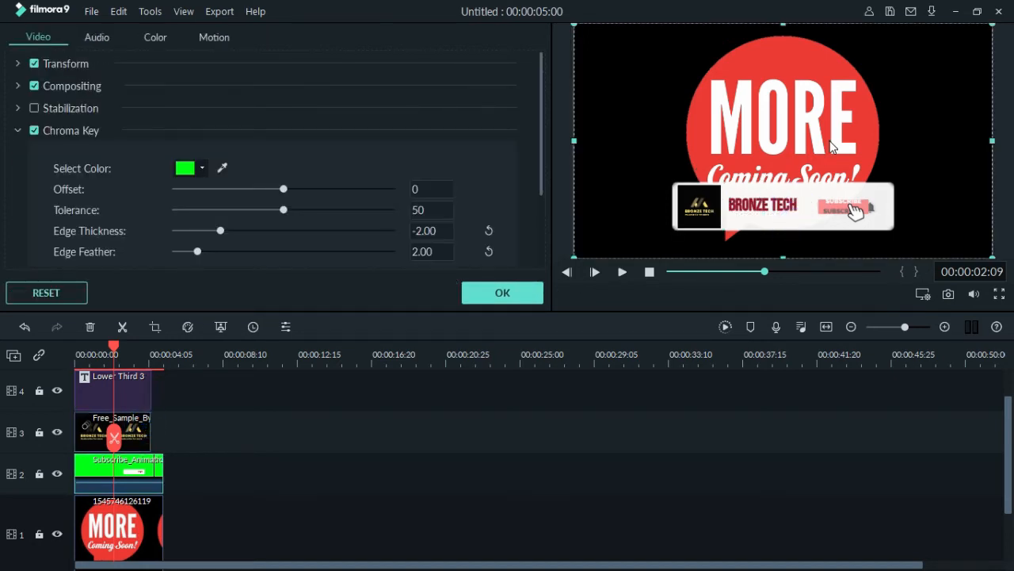
pyautogui.press('space')
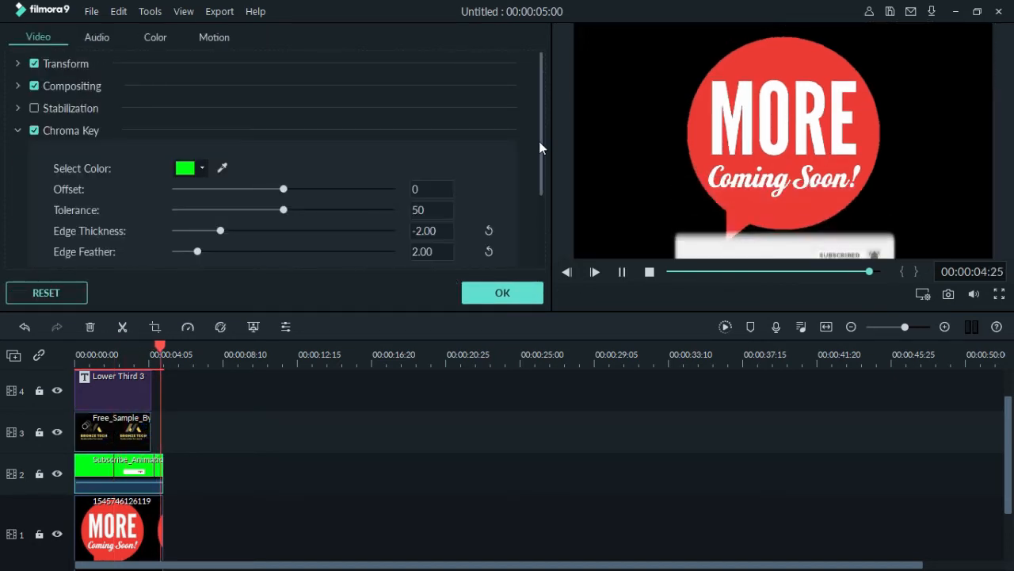
pyautogui.press('space')
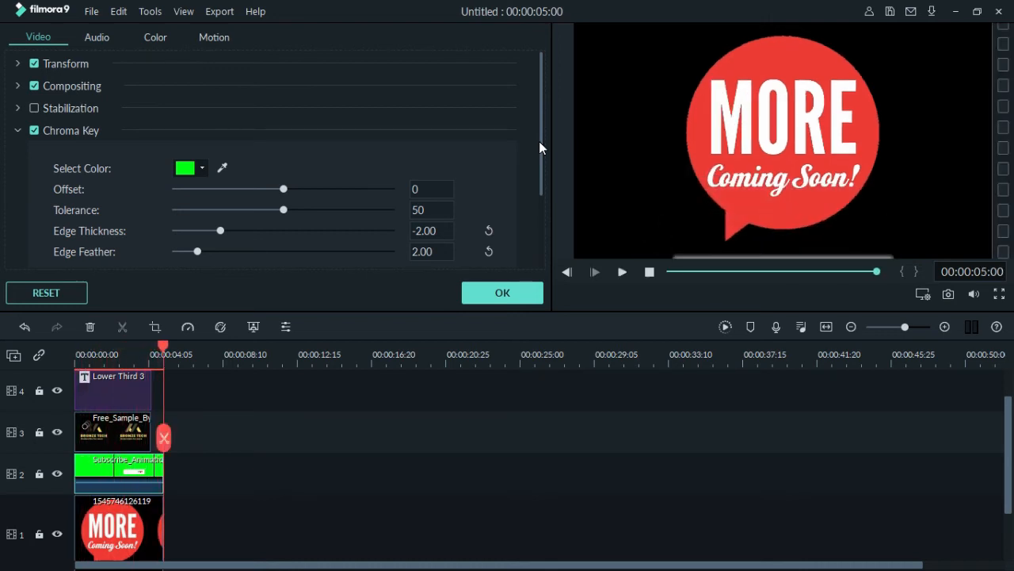
pyautogui.press('space')
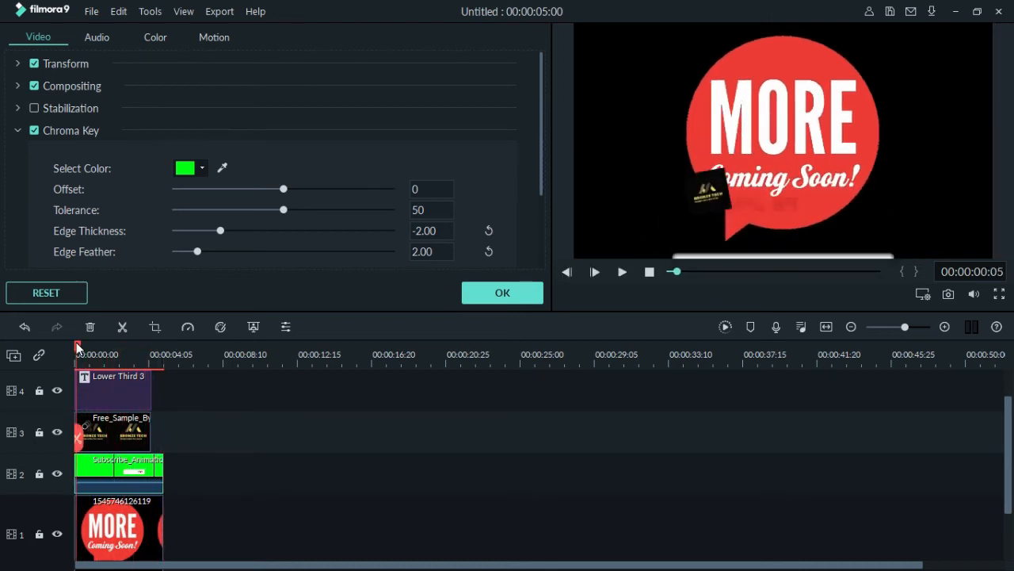
# Move the subscribe bar, title and logo down to the frame's lower edge, keeping them aligned, and play the result
pyautogui.moveTo(77, 349); pyautogui.dragTo(117, 349)
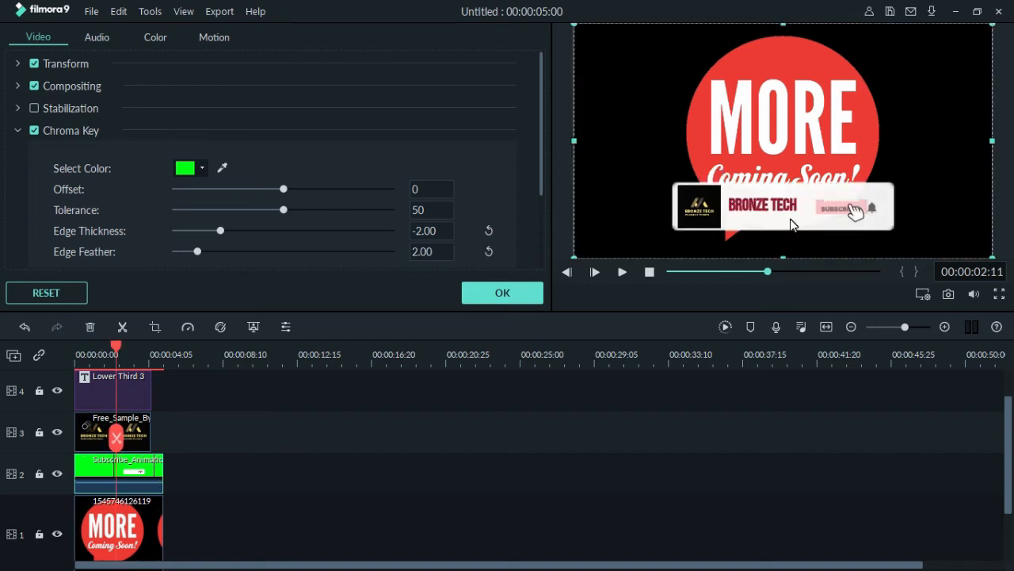
pyautogui.moveTo(790, 224)
pyautogui.mouseDown()
pyautogui.moveTo(783, 245)
pyautogui.moveTo(785, 214)
pyautogui.moveTo(783, 230)
pyautogui.mouseUp()
pyautogui.click(705, 215)
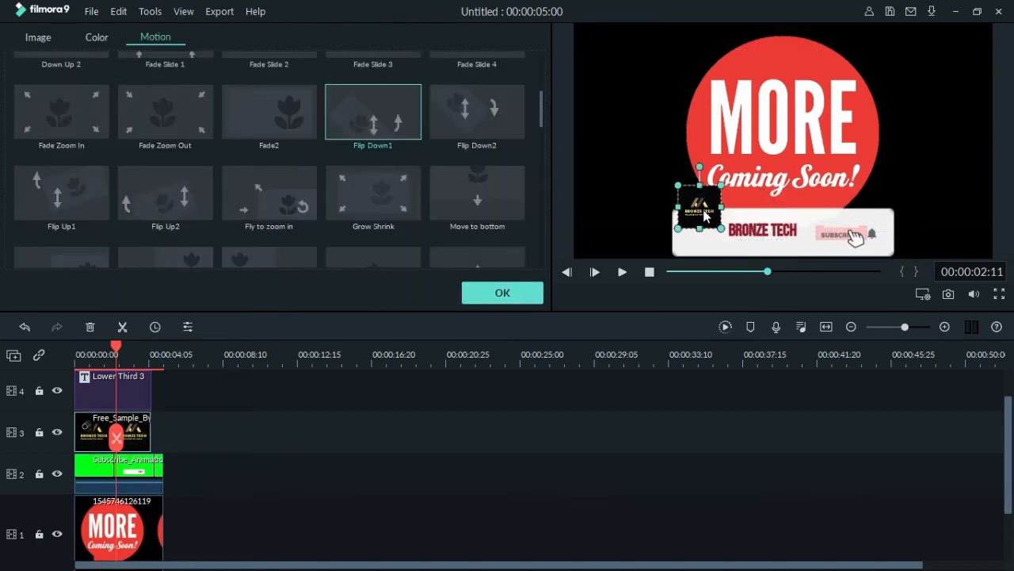
pyautogui.moveTo(705, 226); pyautogui.dragTo(702, 251)
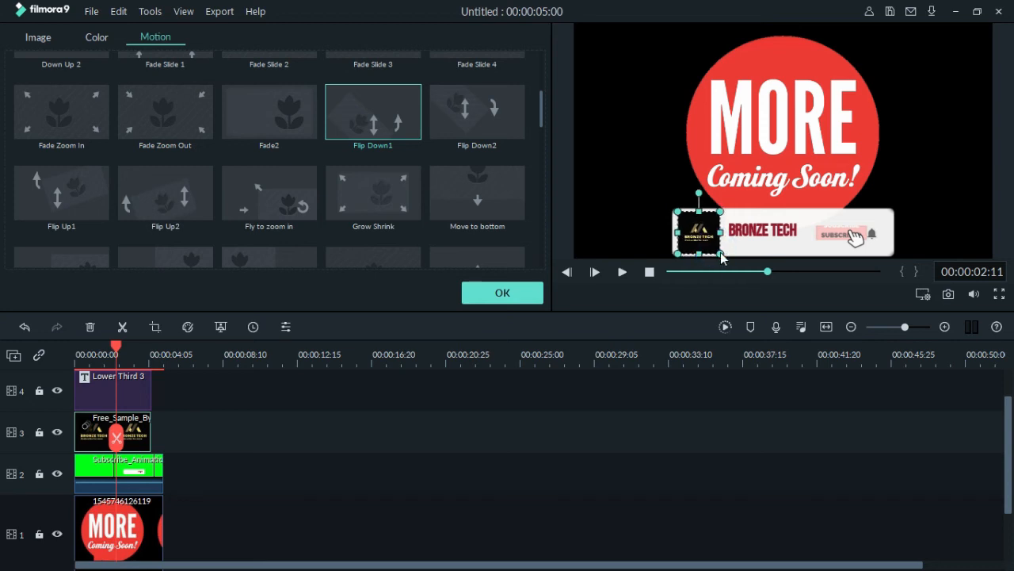
pyautogui.click(622, 271)
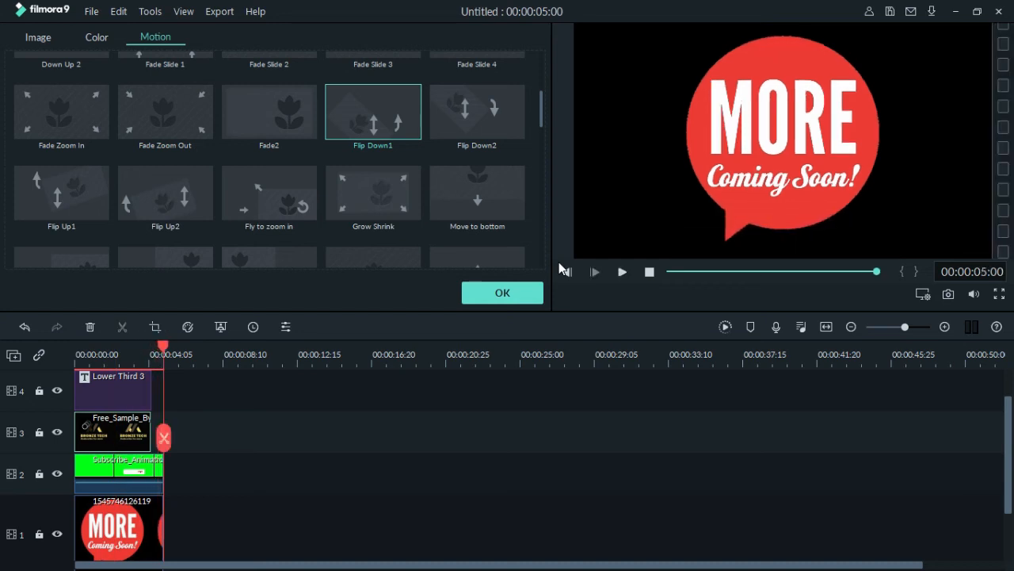
# Trim the title clip's end slightly earlier than the logo clip's end and preview the composition
pyautogui.doubleClick(141, 402)
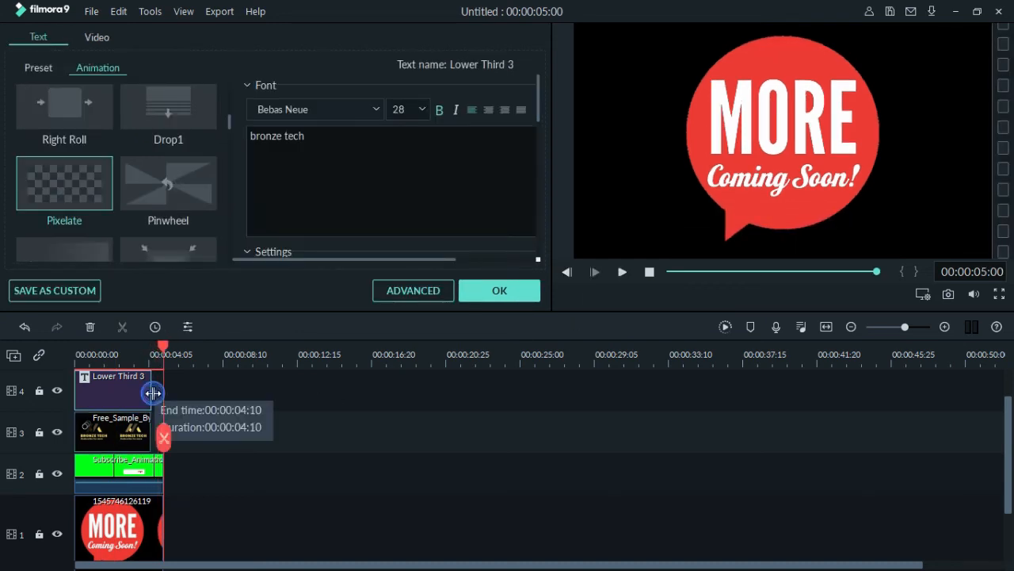
pyautogui.press('space')
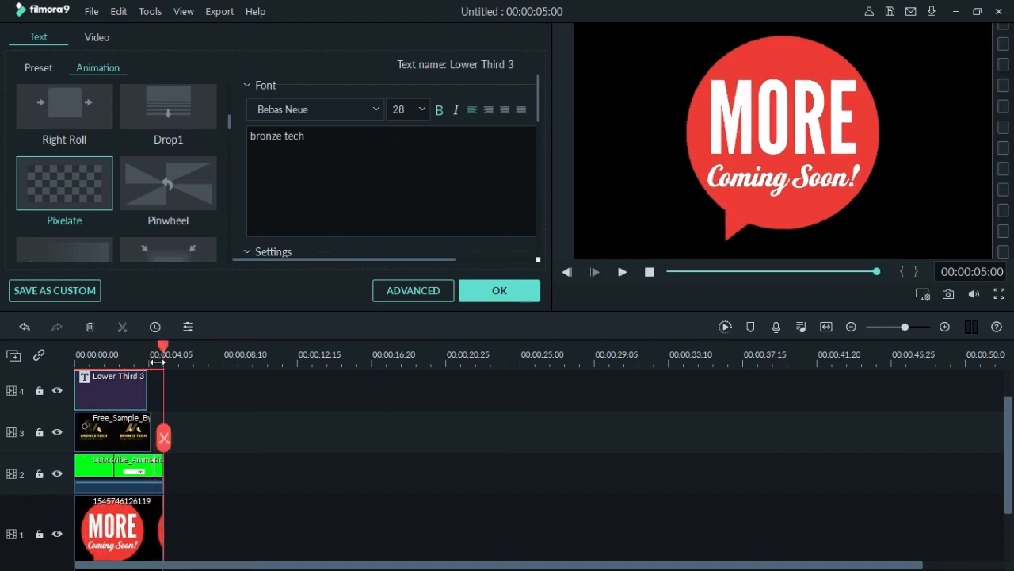
pyautogui.press('space')
pyautogui.press('space')
pyautogui.click(488, 294)
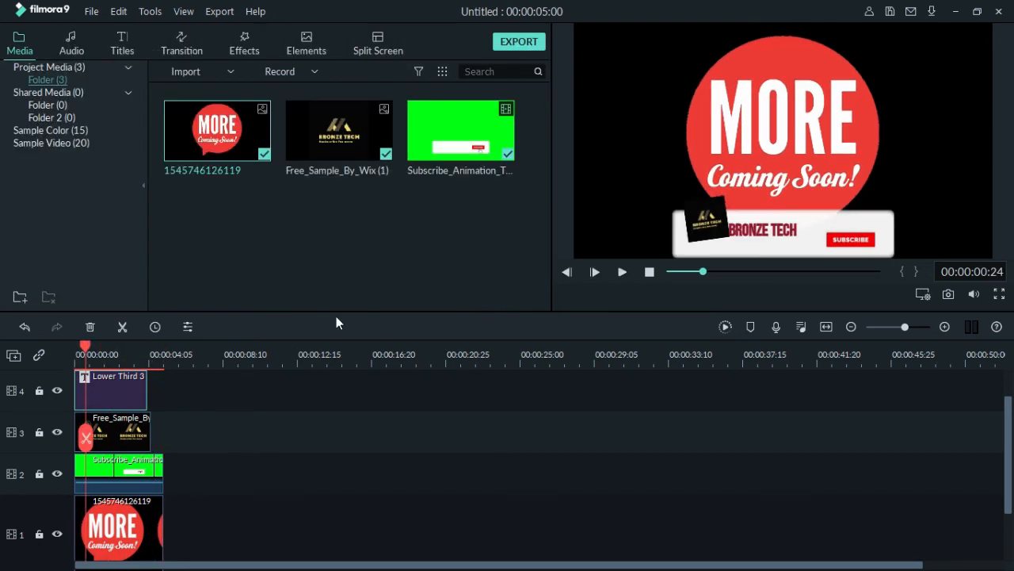